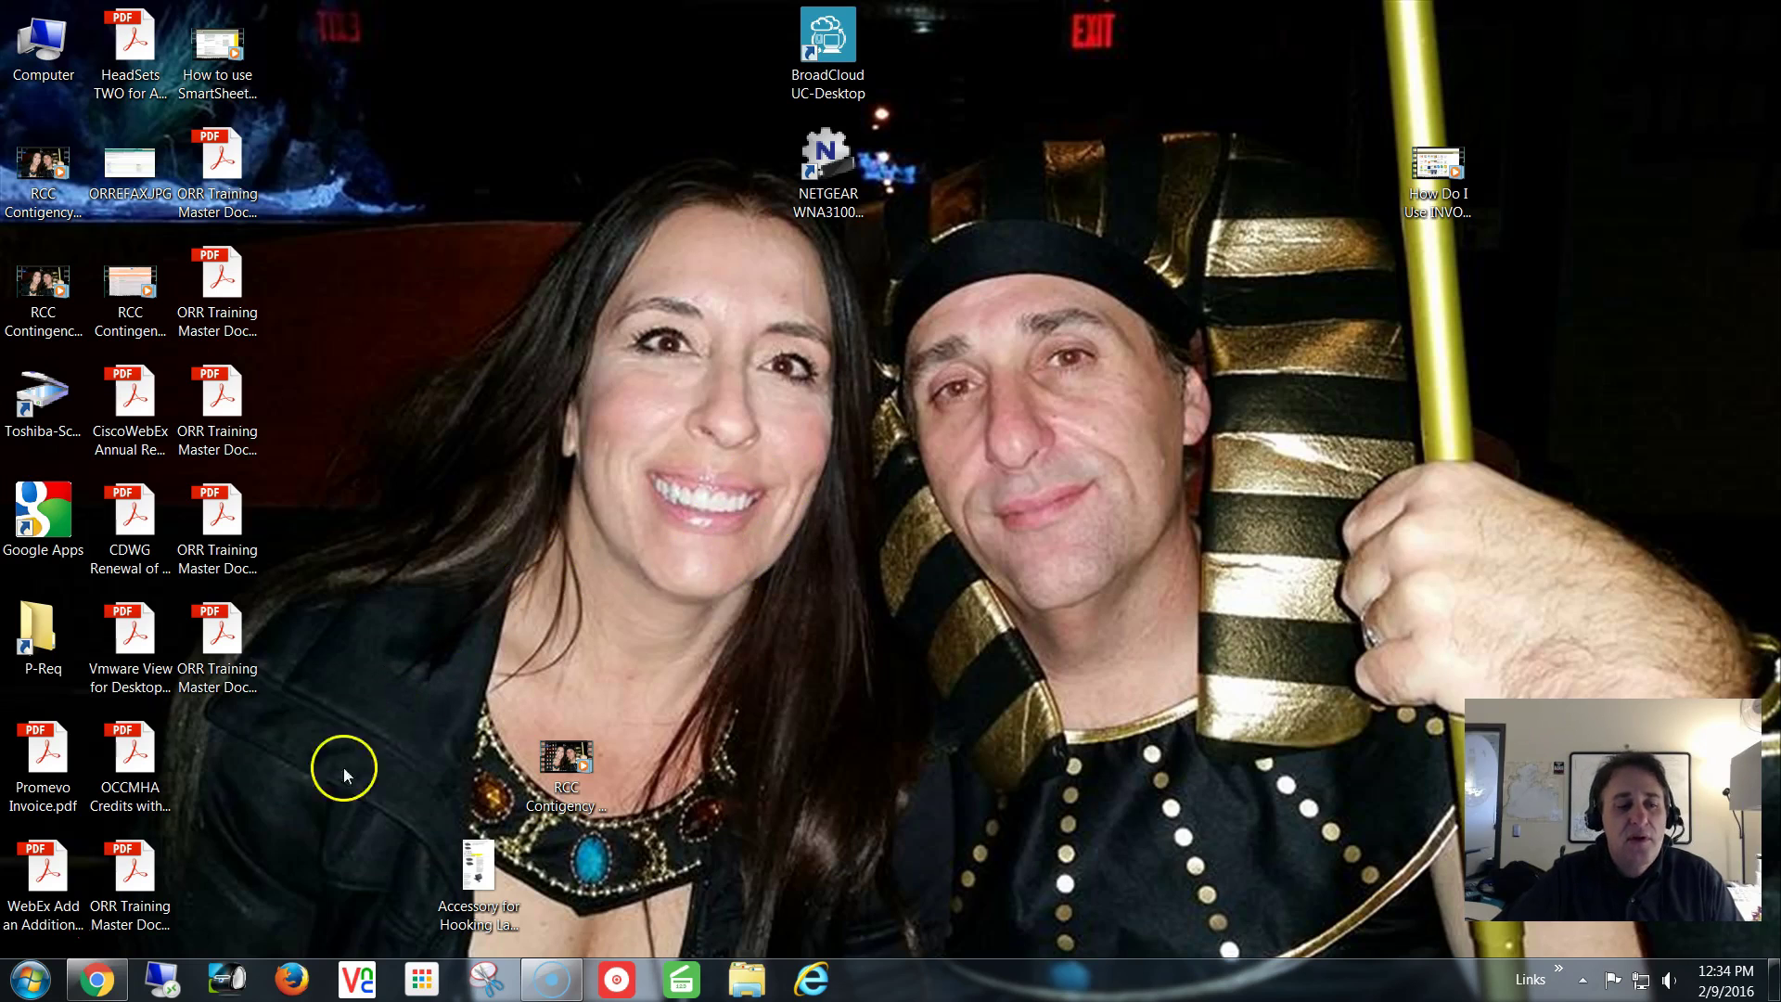
Launch Adobe Acrobat DC maximized and open the Organize Pages tool from Tools
left_click(31, 976)
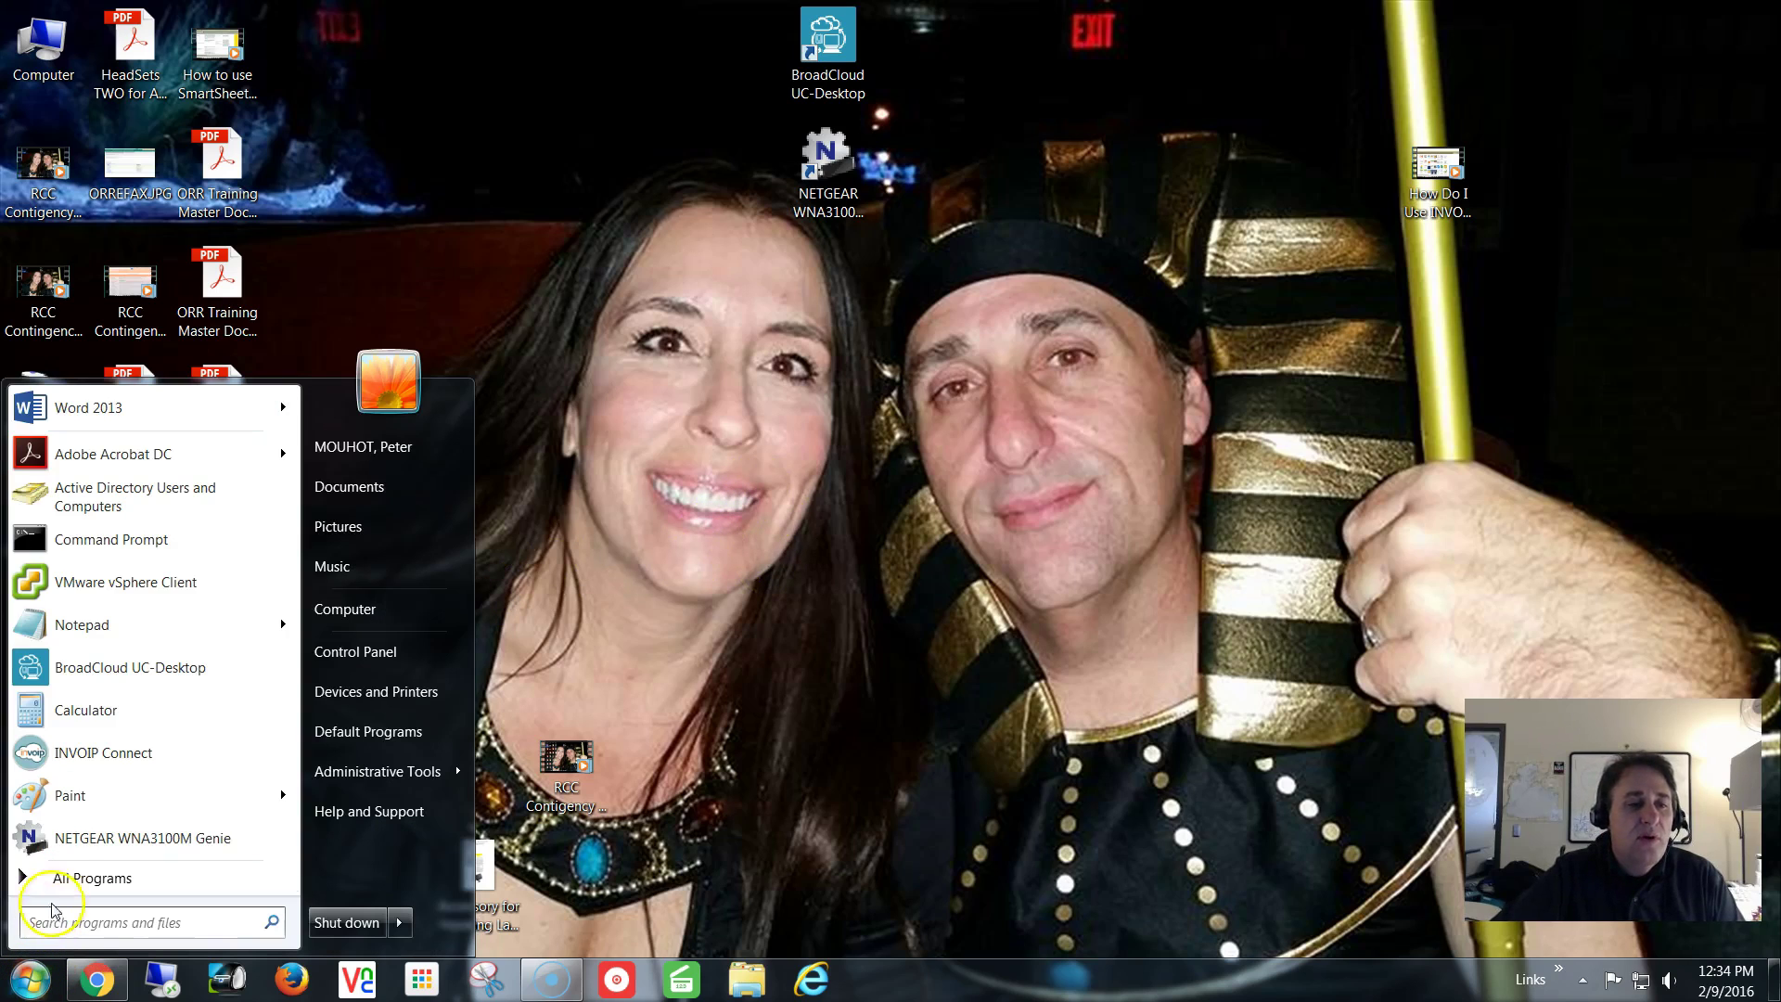
left_click(111, 453)
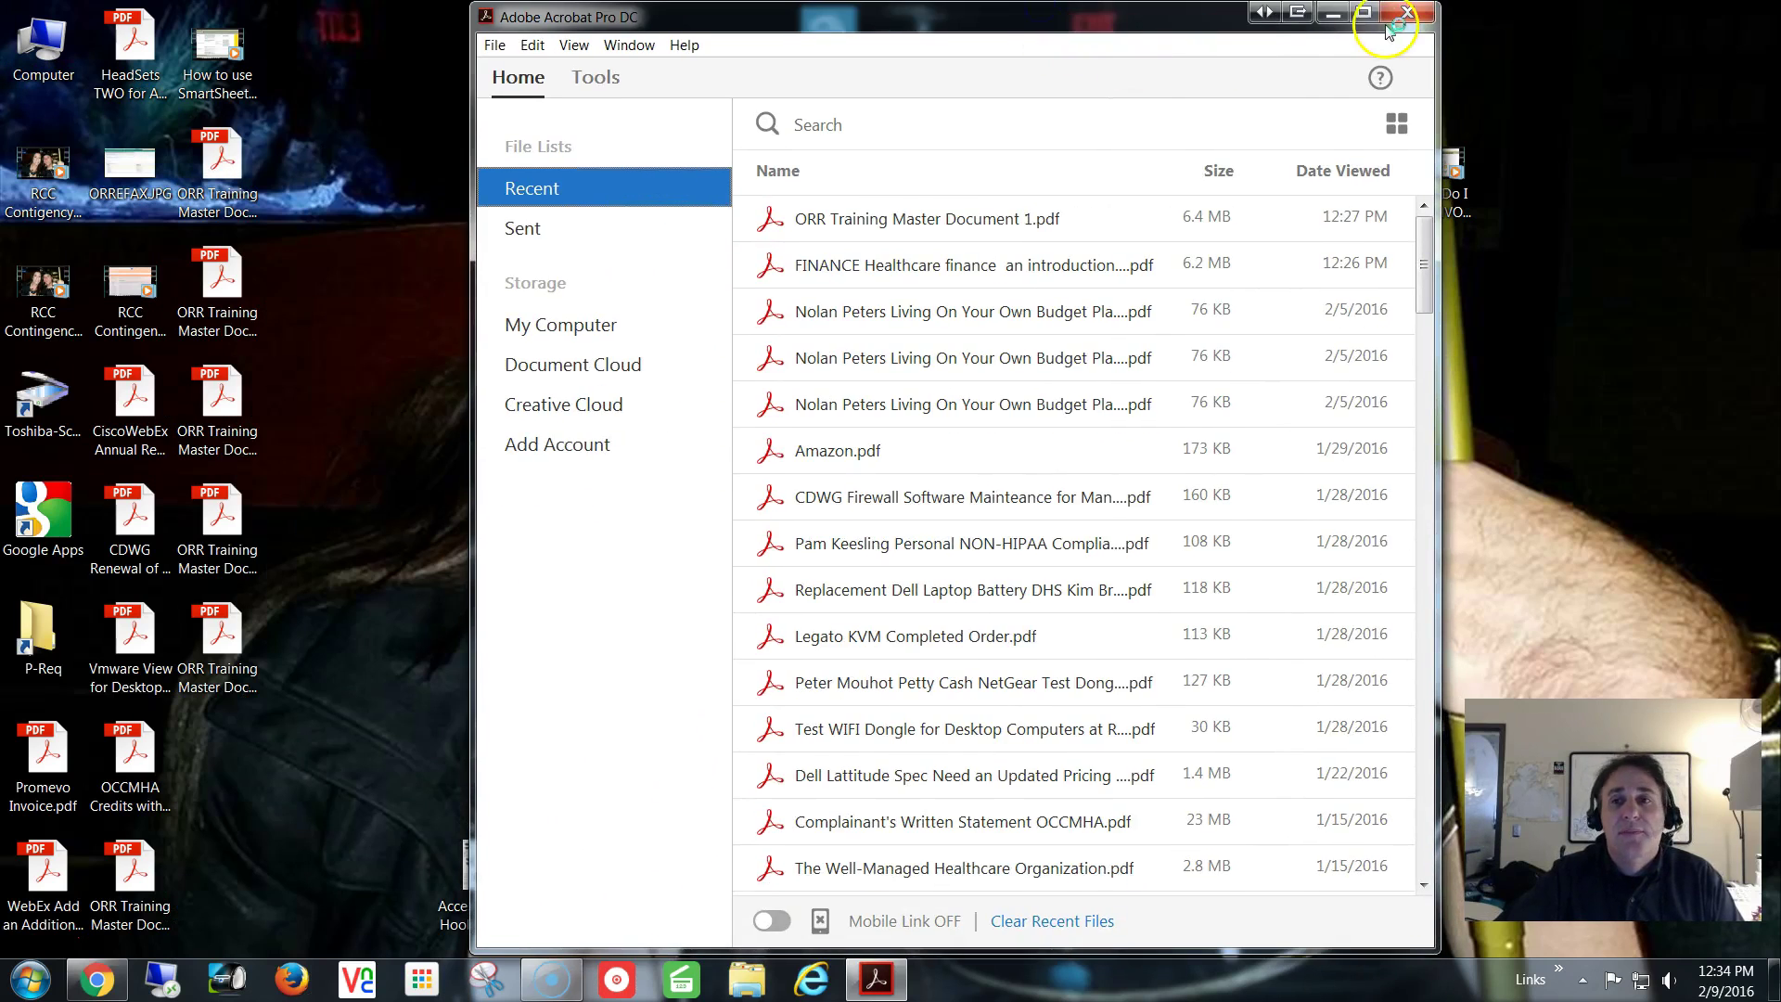
left_click(1364, 13)
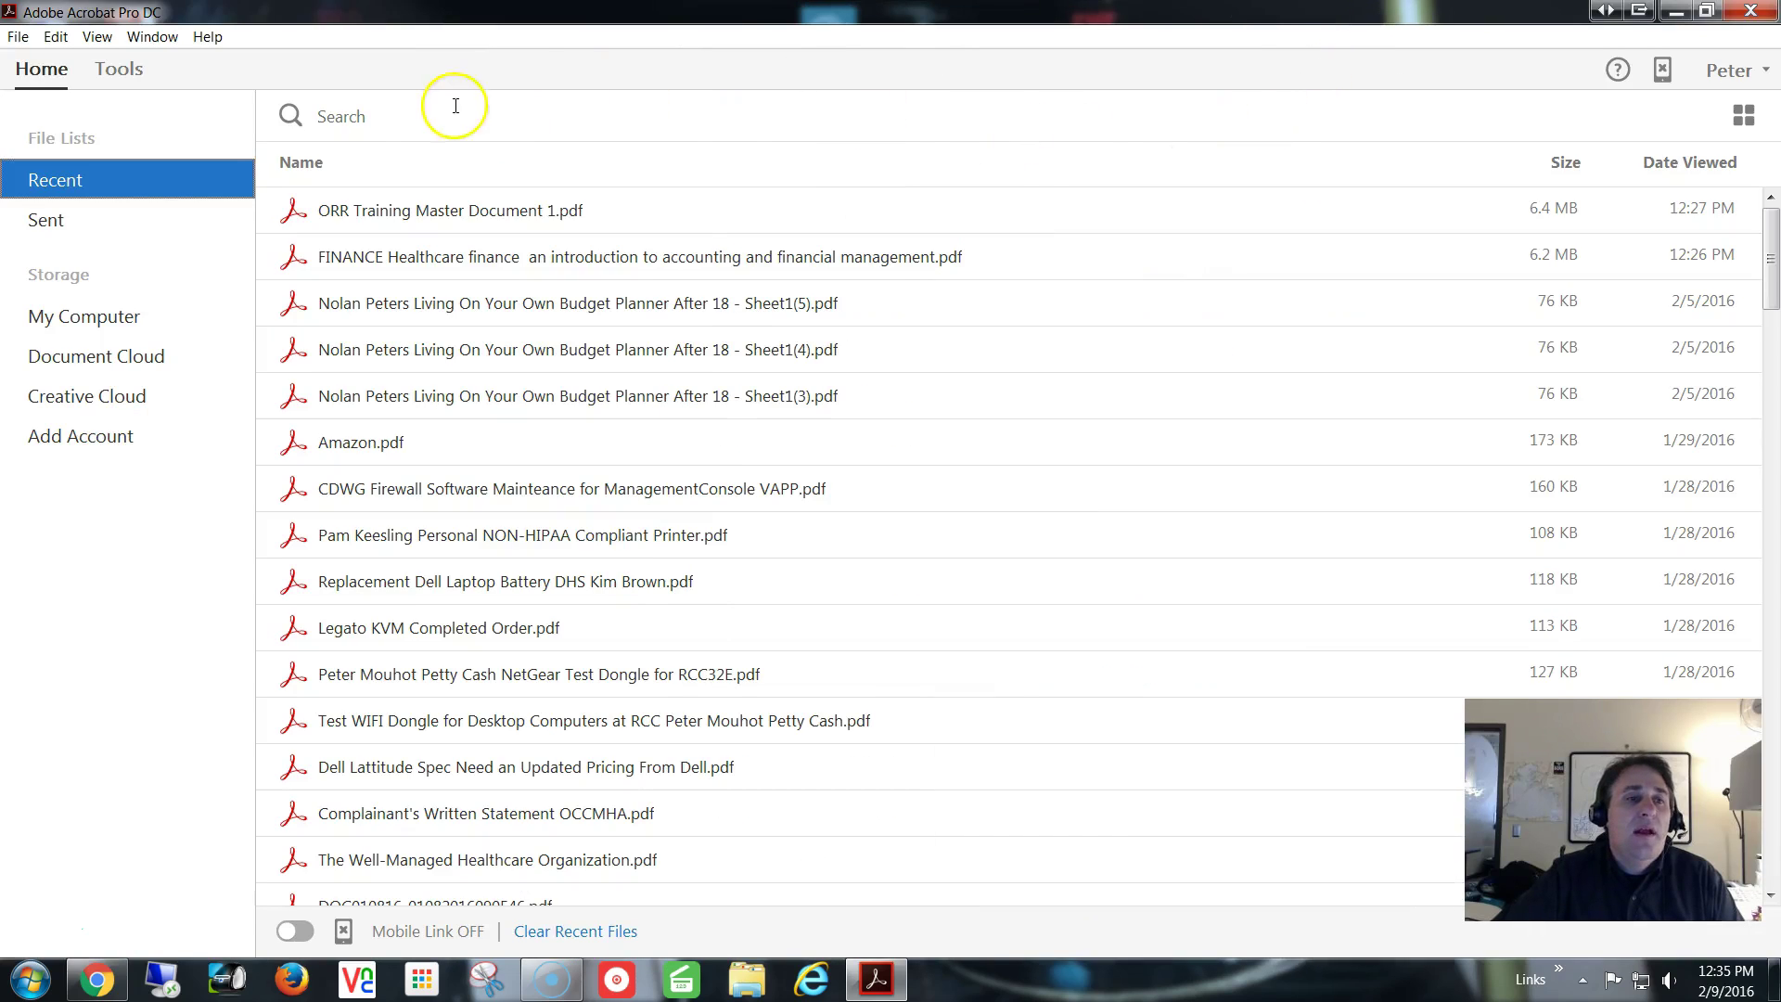
left_click(121, 70)
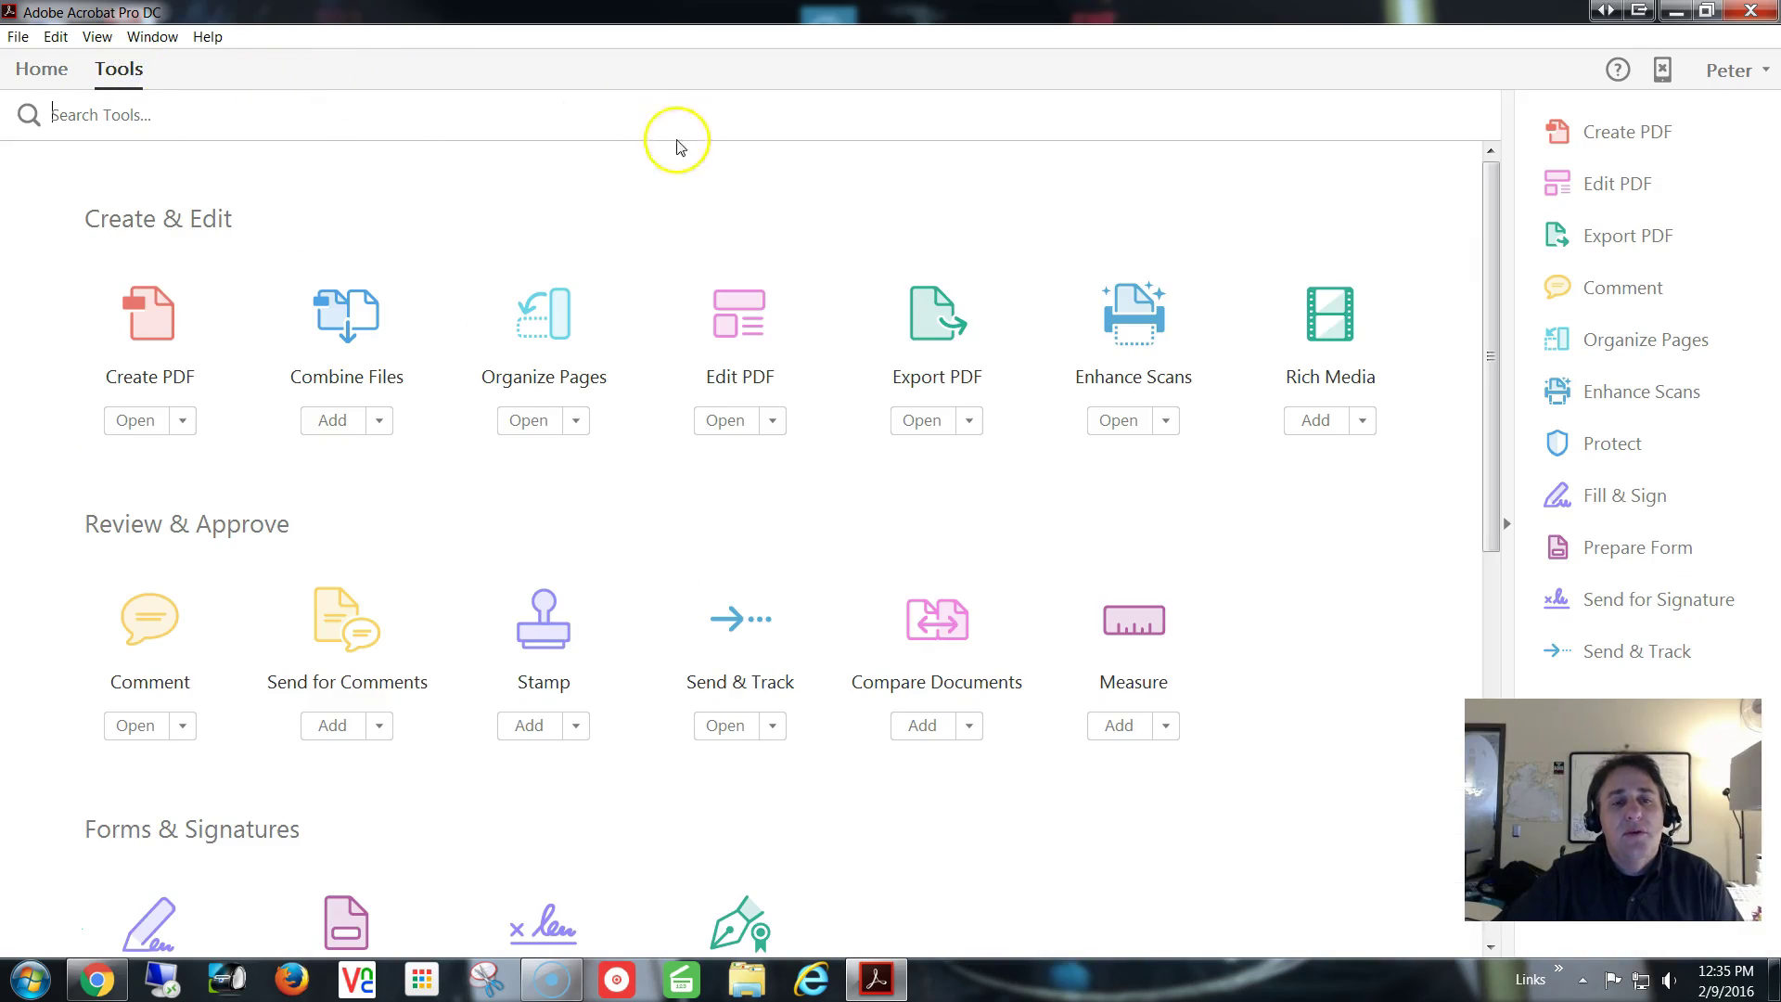
left_click(561, 333)
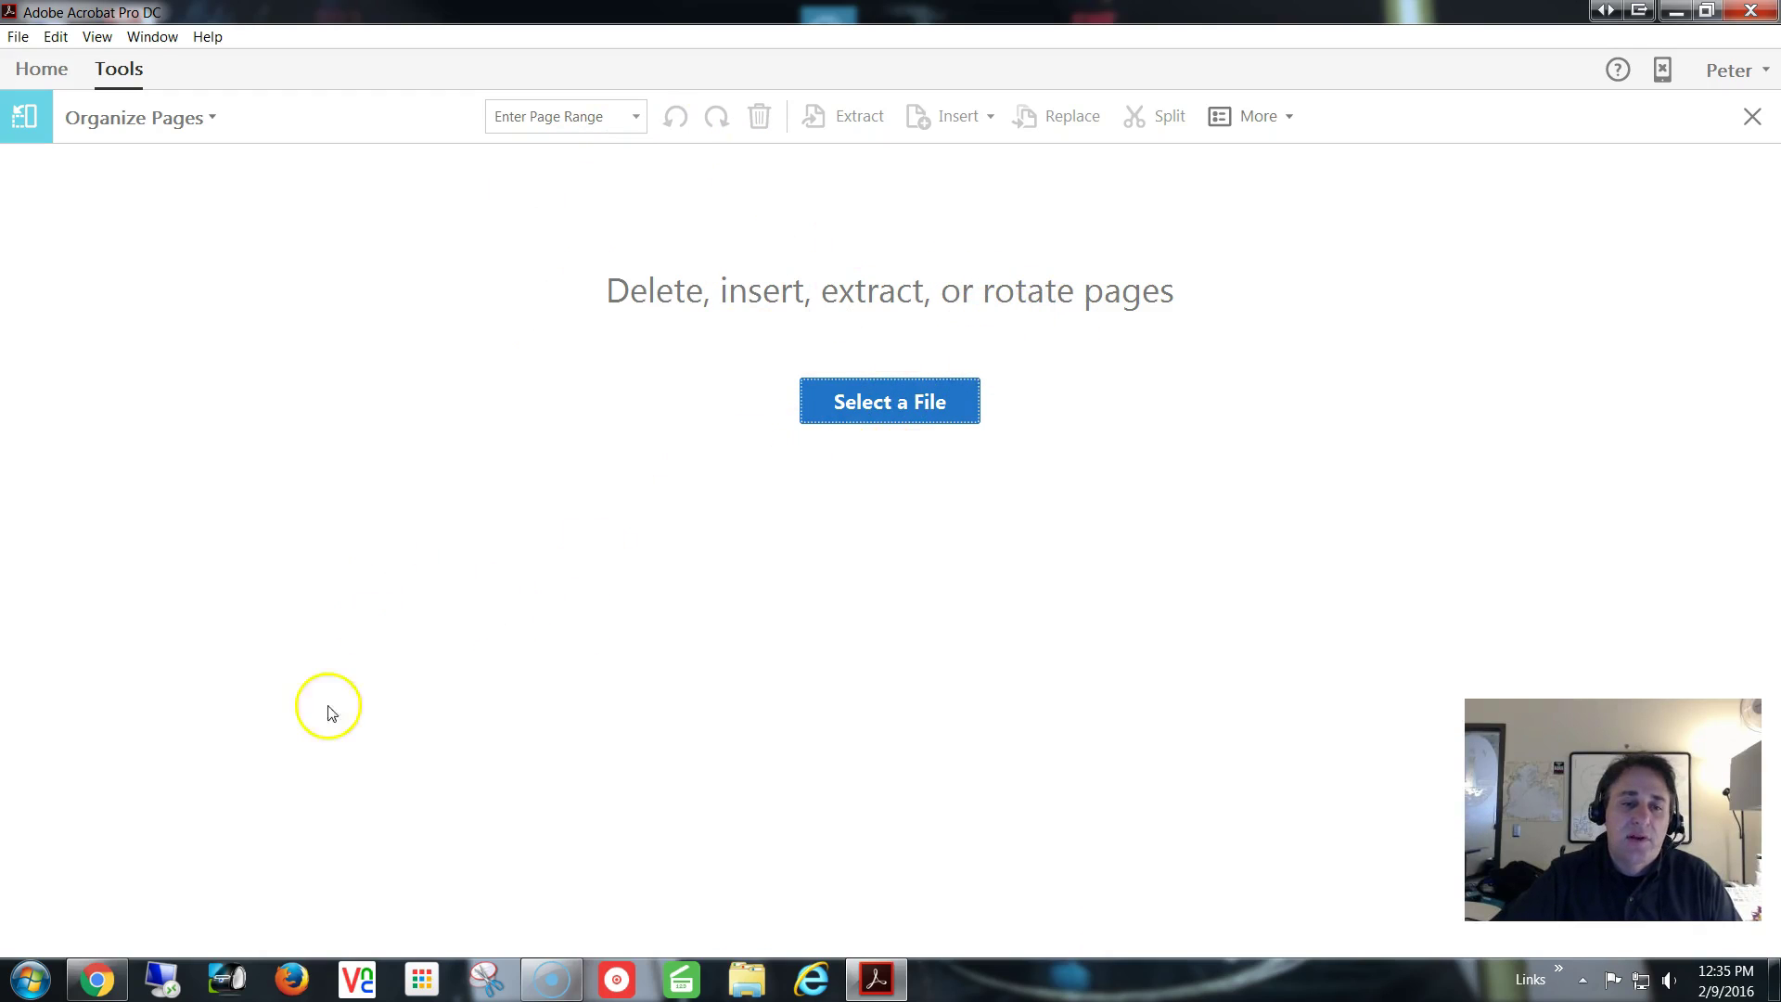
Open ORR Training Master Document 1.pdf in Organize Pages
left_click(900, 408)
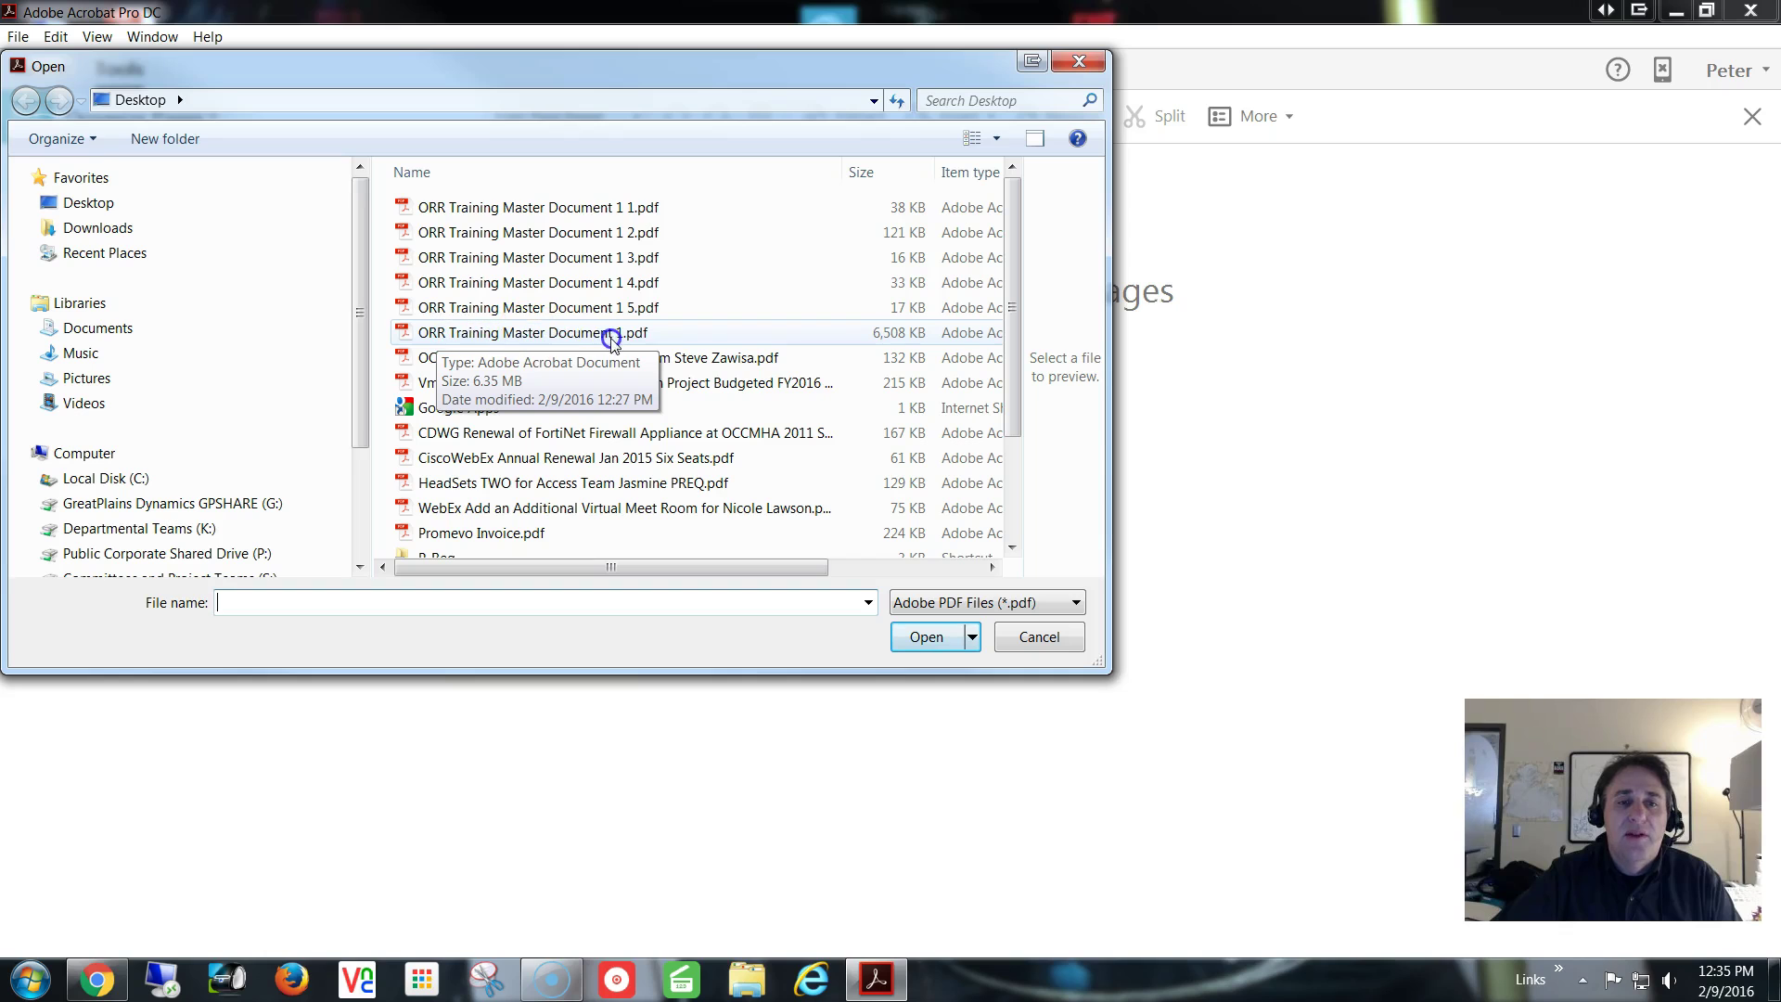
left_click(569, 334)
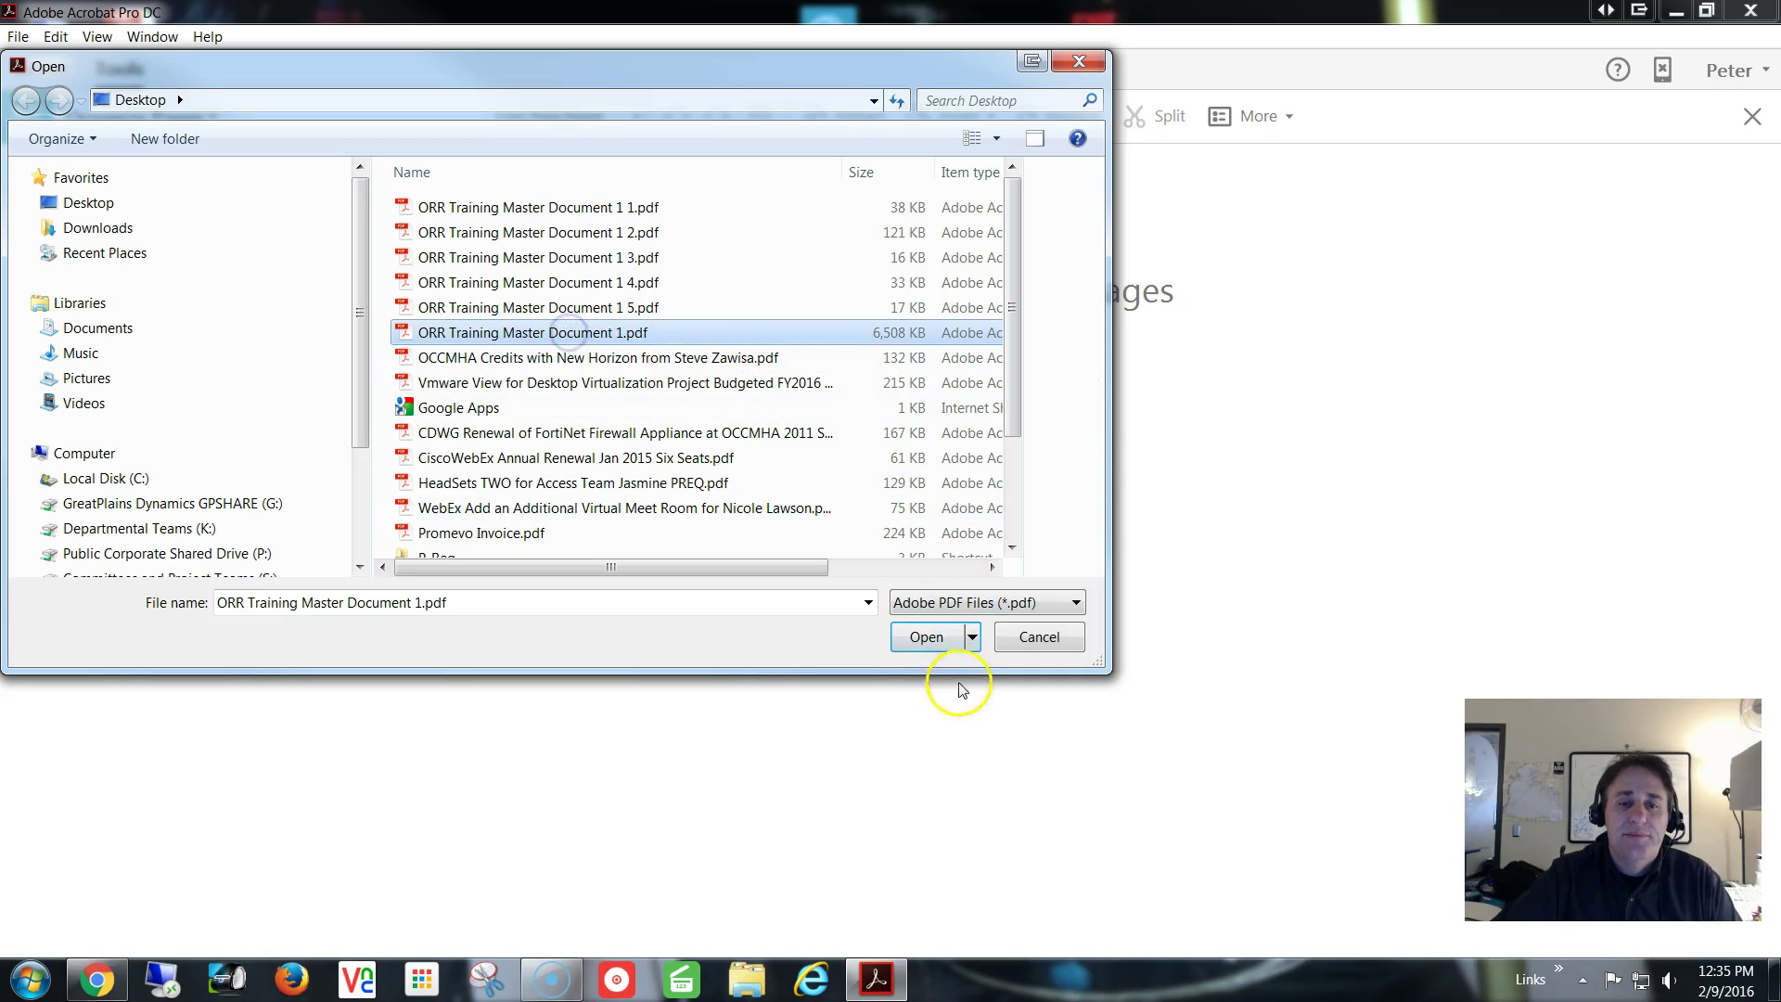
left_click(932, 640)
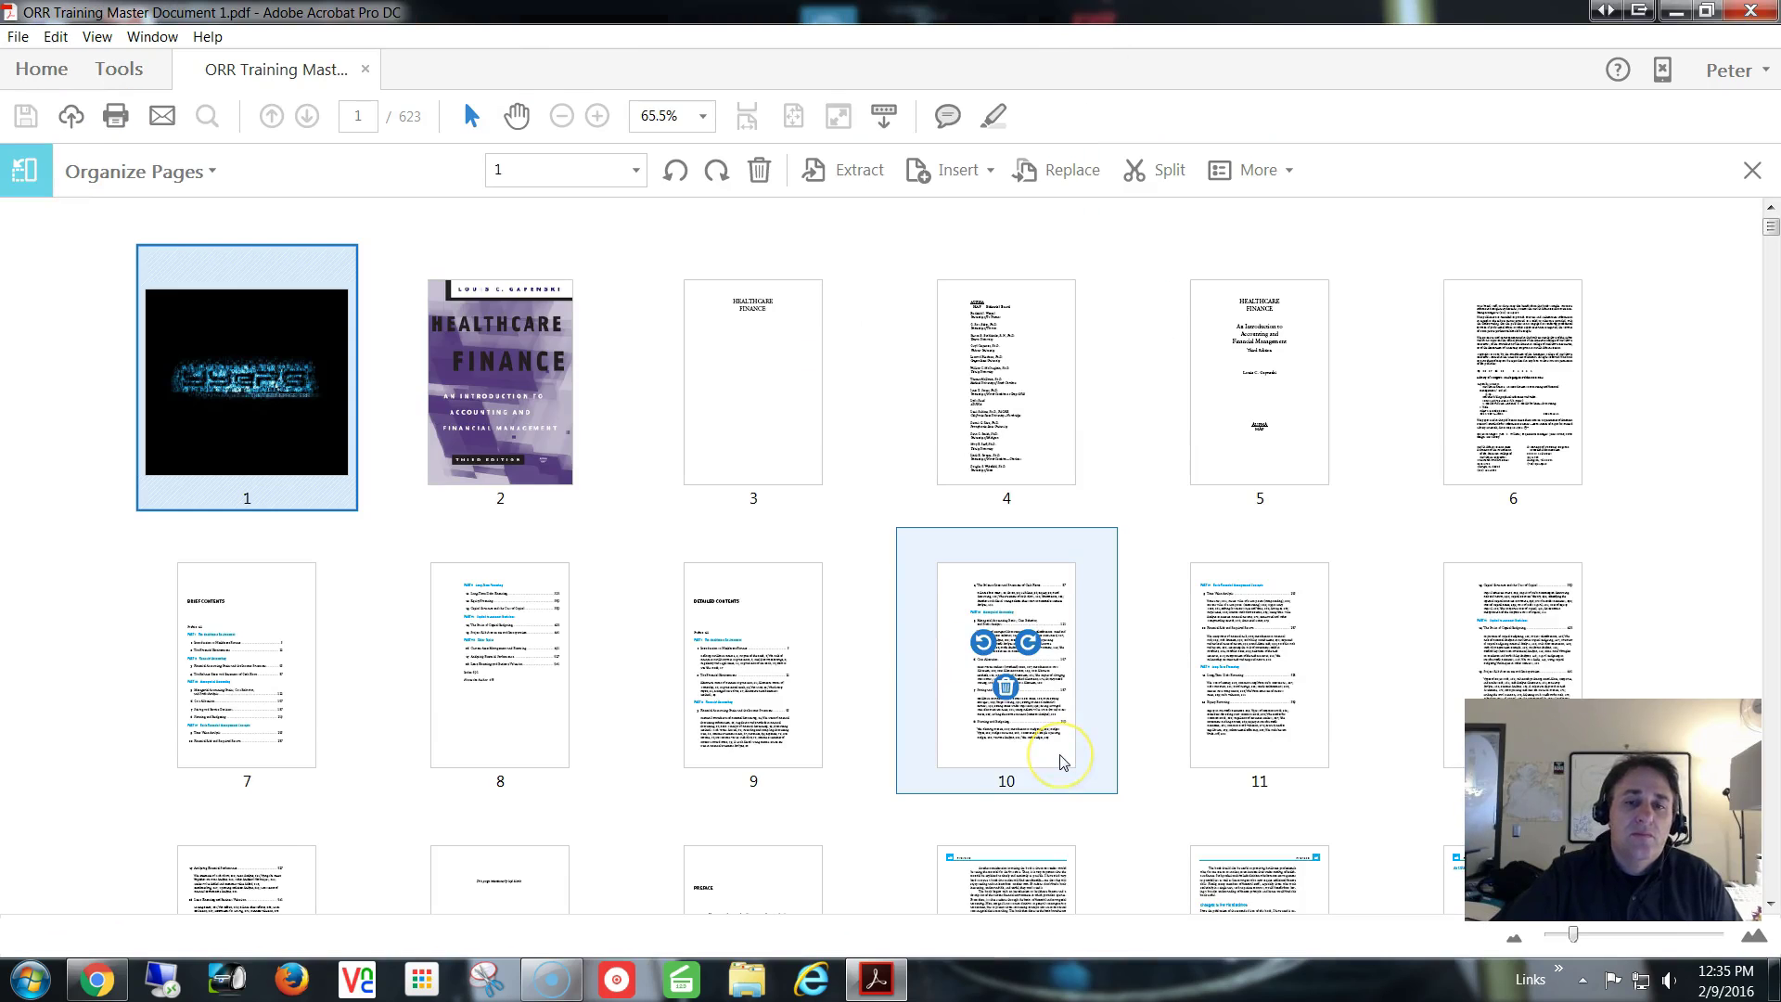
Scroll down through the document's 623 page thumbnails
scroll(1699, 369, "down", 3)
scroll(1699, 369, "down", 4)
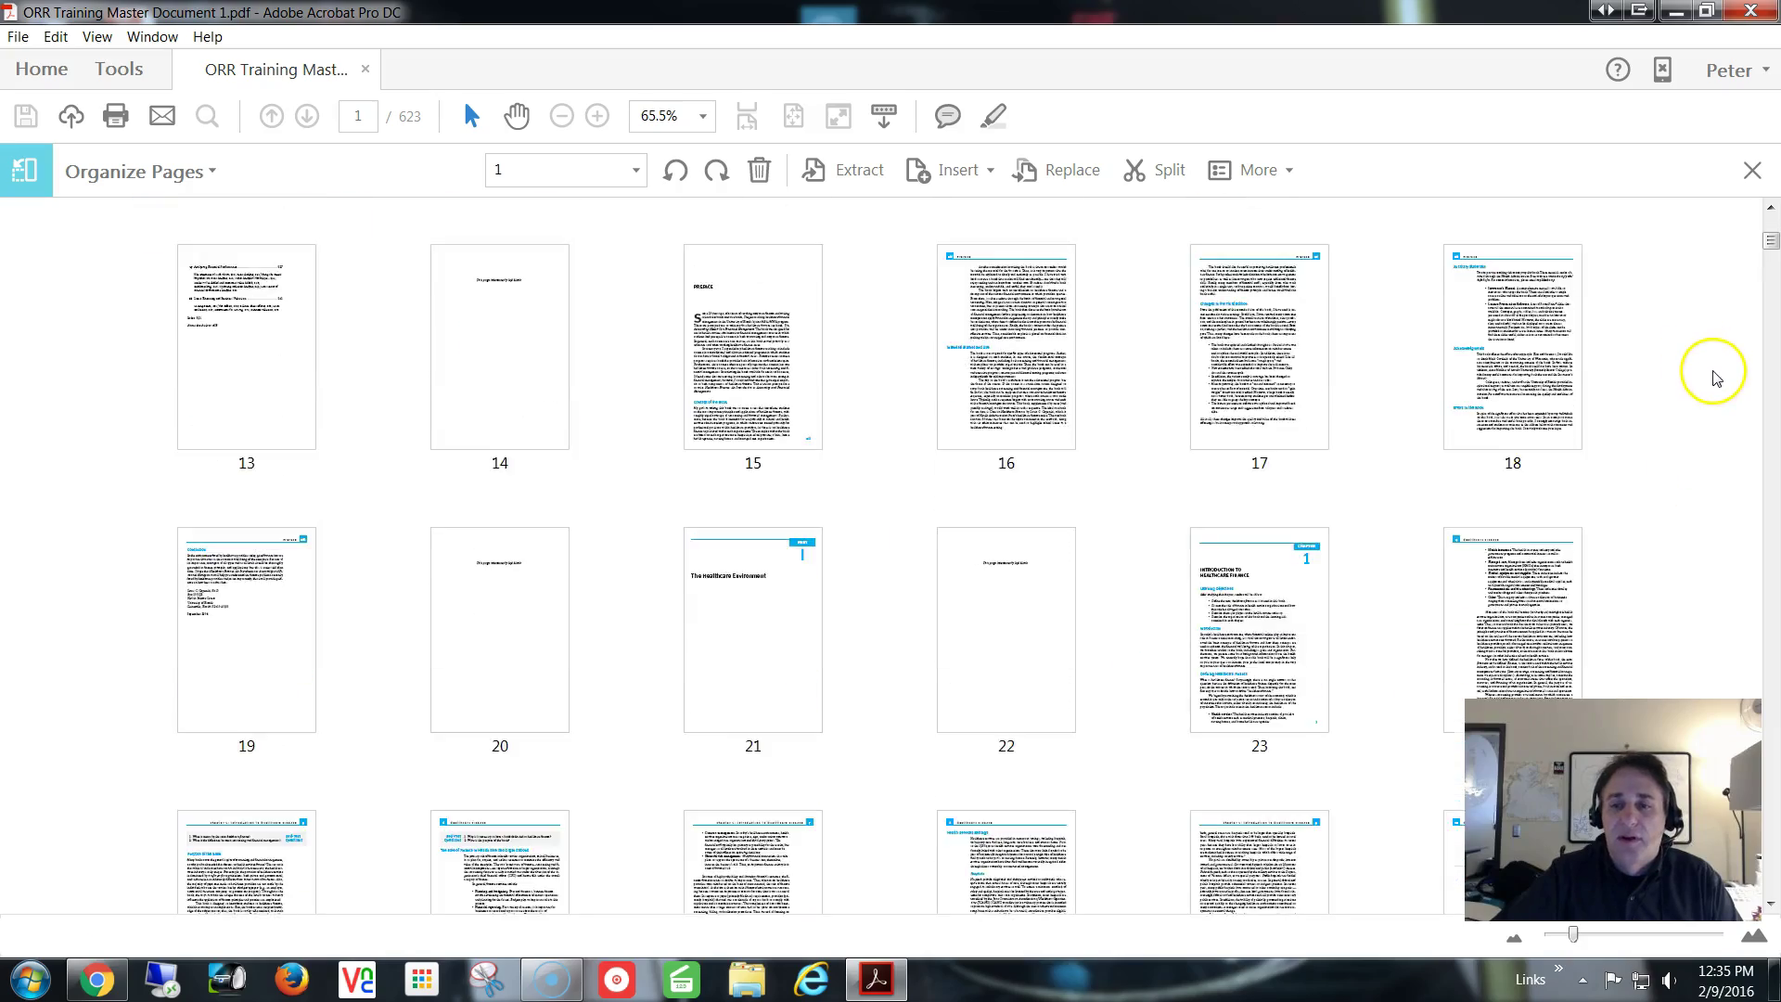
scroll(1706, 373, "down", 4)
scroll(1718, 380, "down", 7)
scroll(1719, 380, "down", 5)
scroll(1718, 374, "down", 10)
scroll(1721, 370, "down", 10)
scroll(1725, 373, "down", 7)
scroll(1721, 366, "down", 10)
scroll(1717, 375, "down", 5)
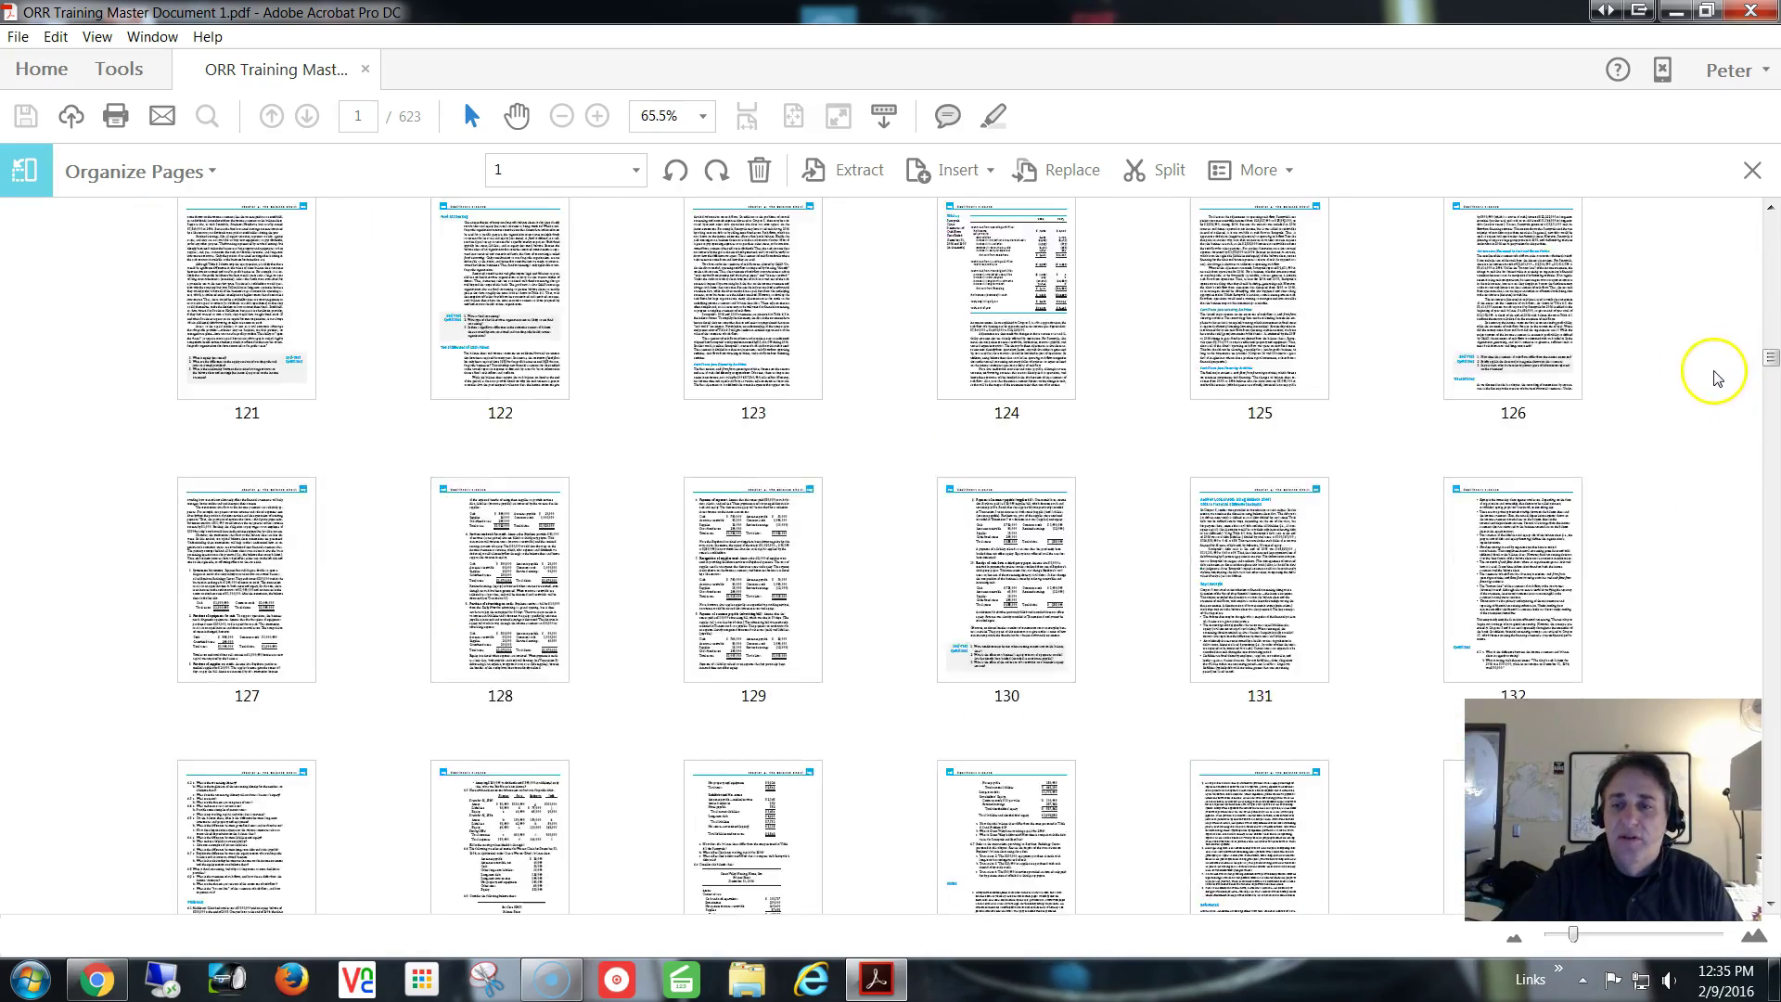
scroll(1718, 371, "down", 5)
scroll(1710, 376, "down", 6)
scroll(1703, 390, "down", 5)
scroll(1707, 392, "down", 4)
scroll(1709, 394, "down", 3)
scroll(1713, 399, "down", 5)
scroll(1711, 389, "down", 5)
scroll(1709, 386, "down", 3)
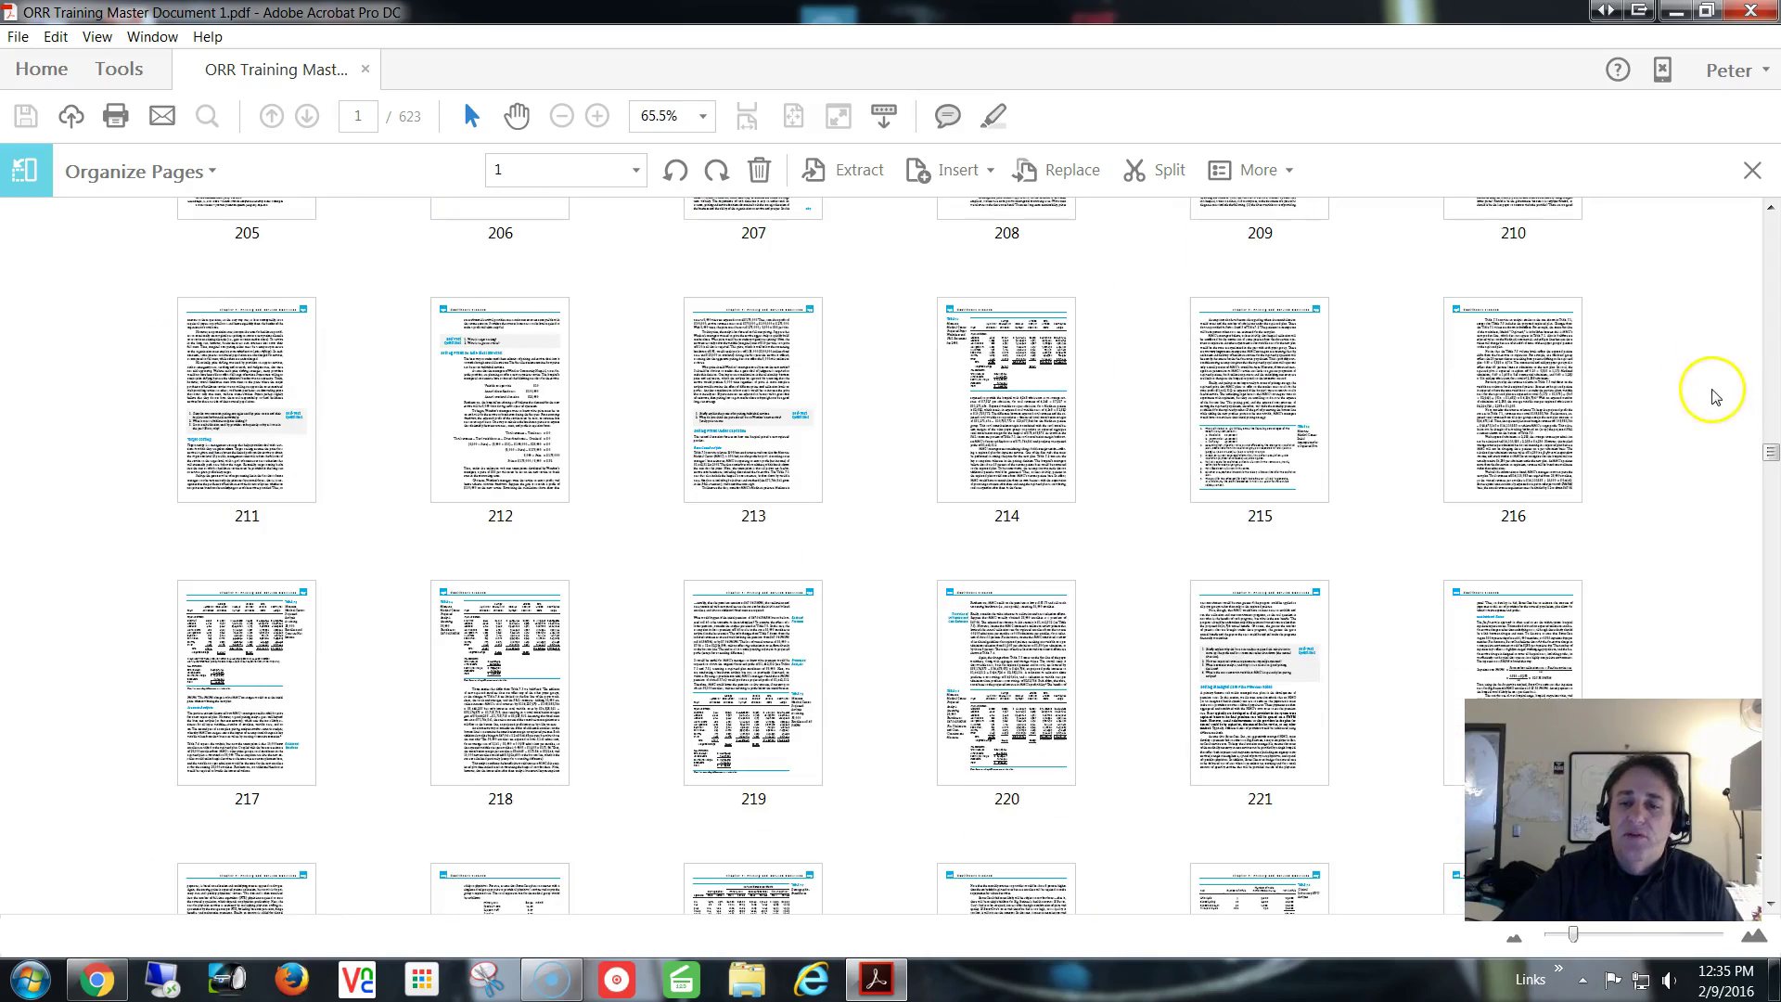
Return to the top and multi-select thumbnails of pages 1, 3, 5, 11 and 10
left_click_drag(1767, 451, 1767, 225)
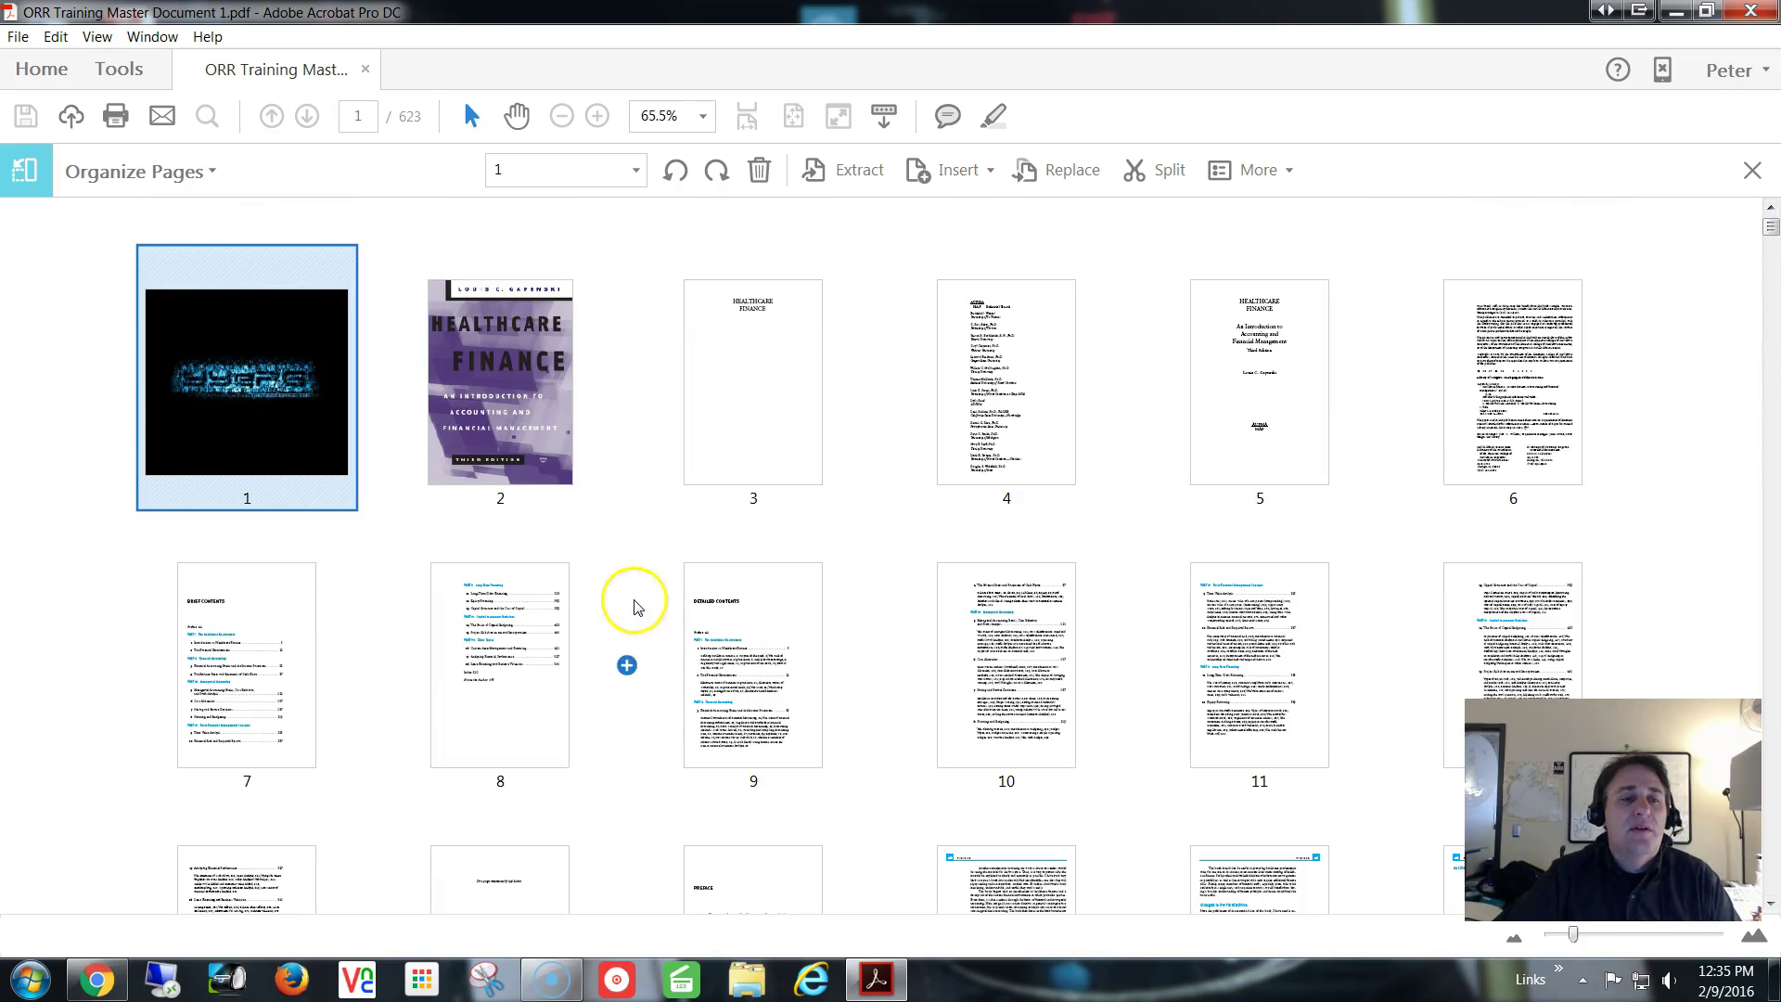
mouse_move(247, 382)
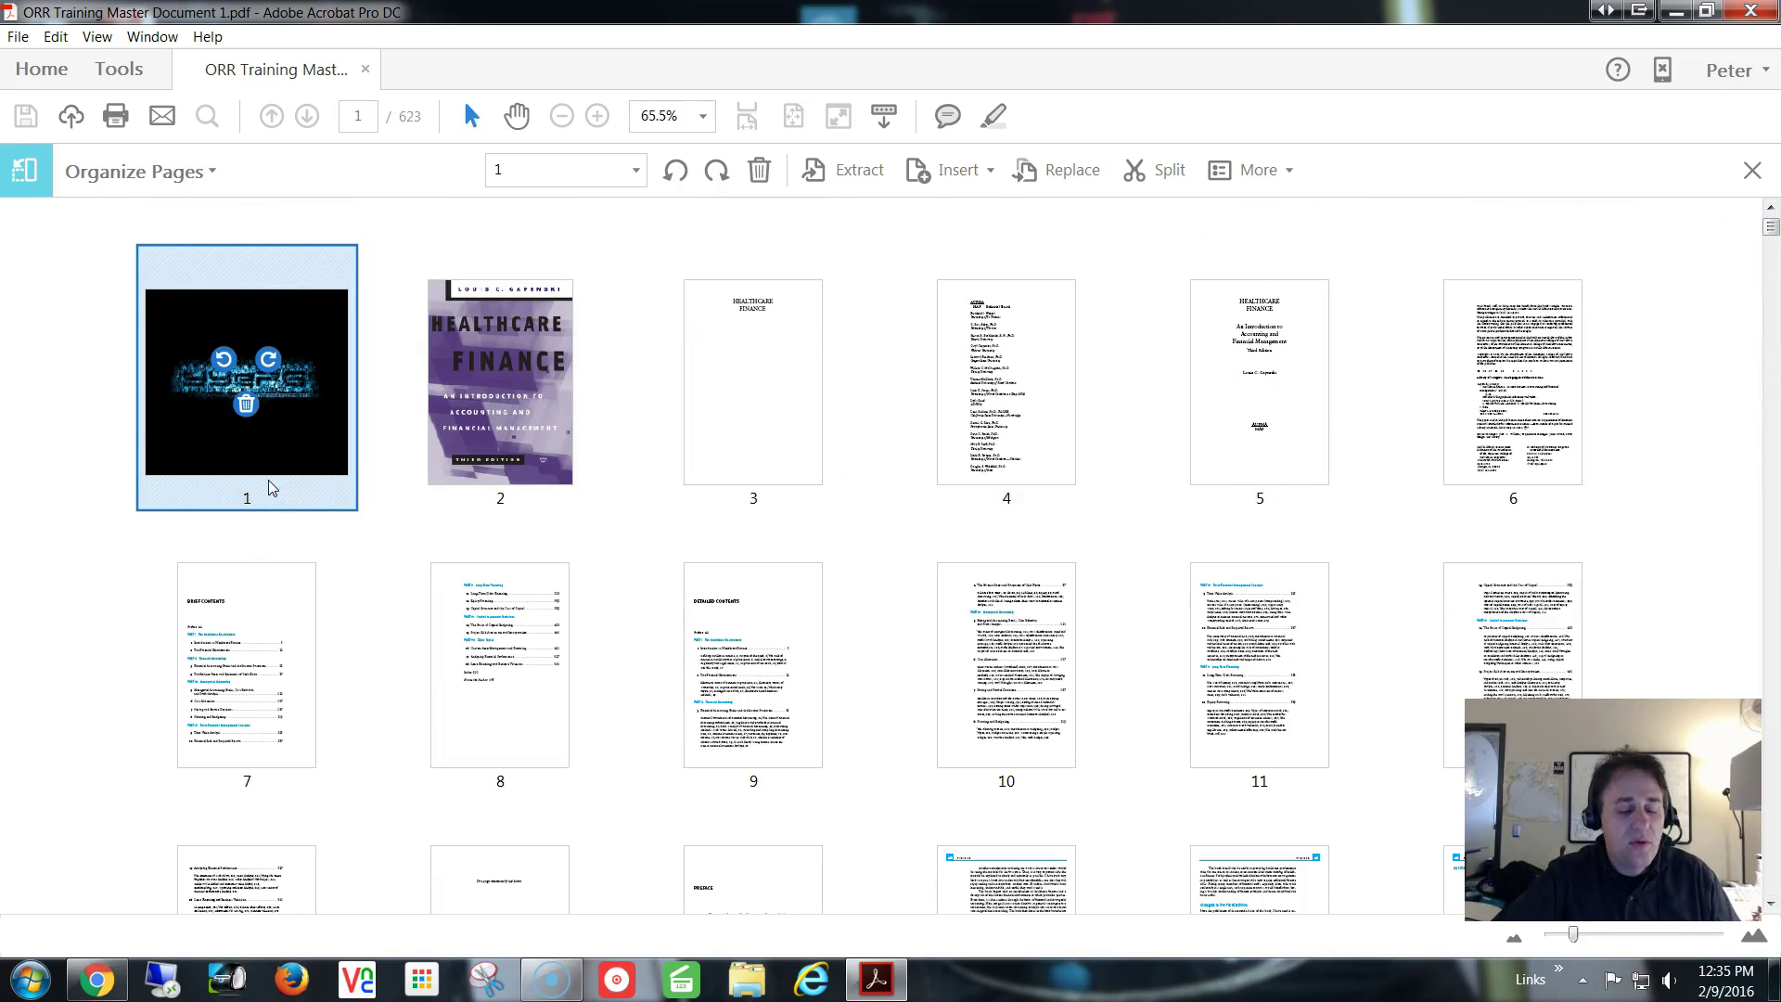
left_click(251, 466)
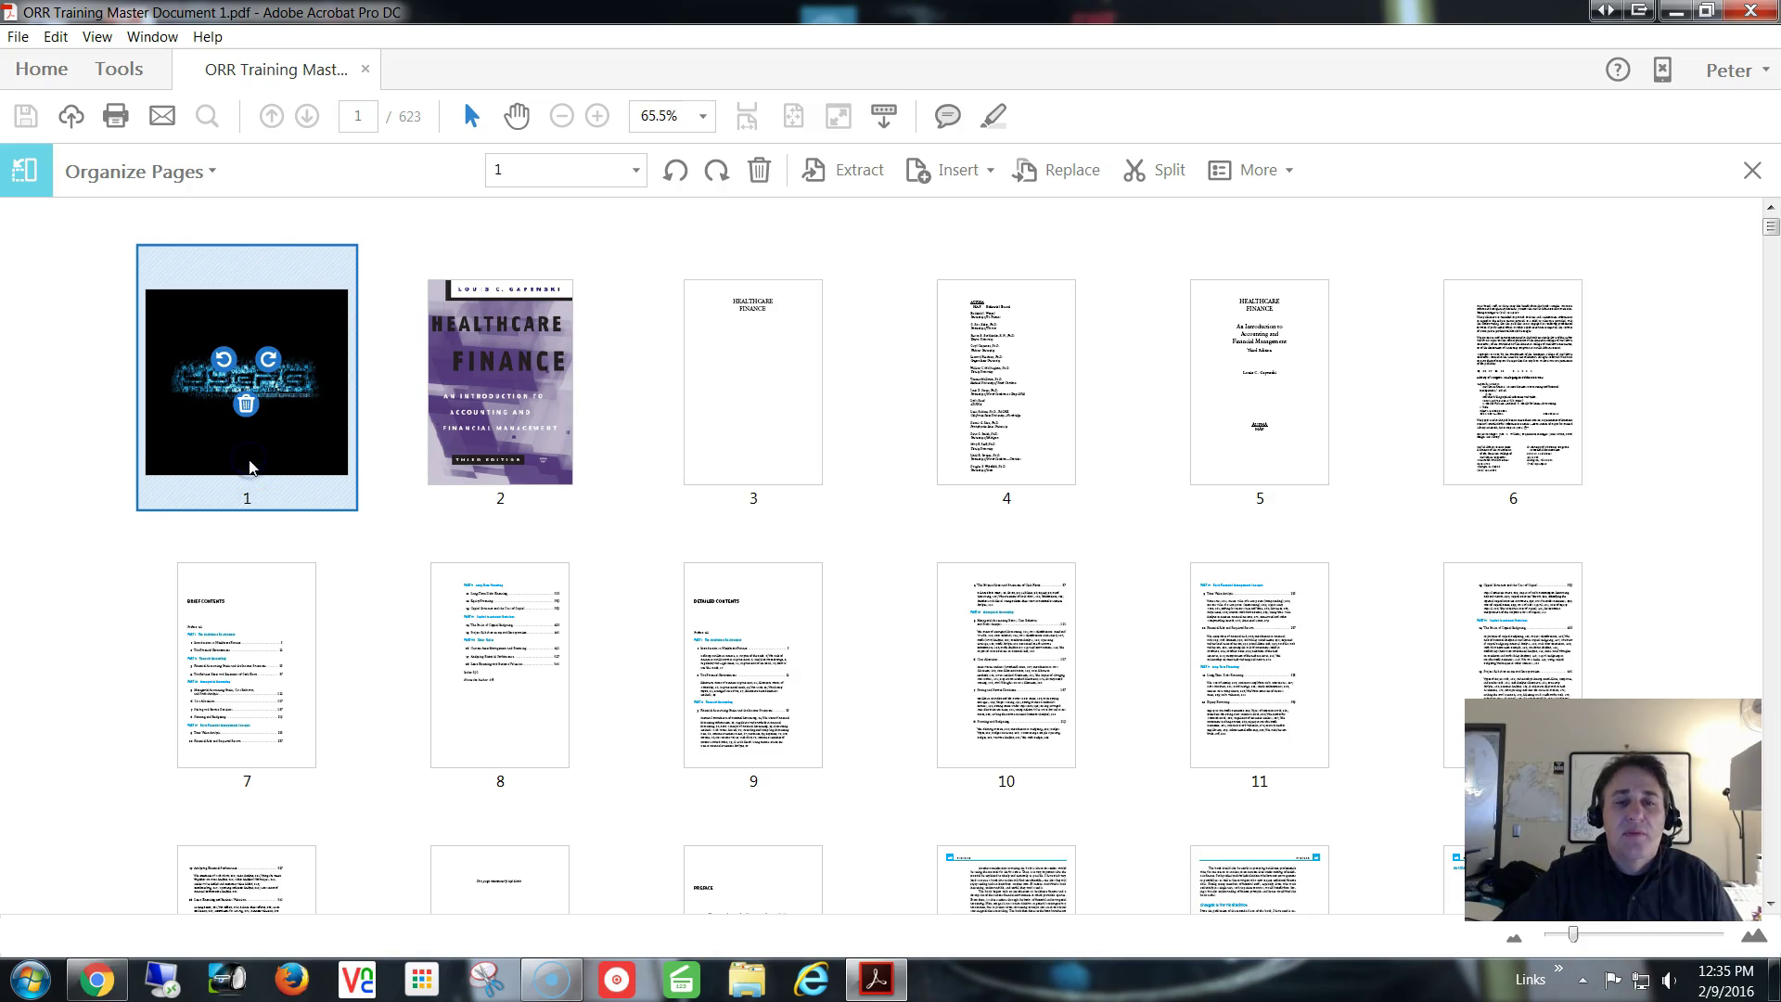
left_click(733, 469, "ctrl")
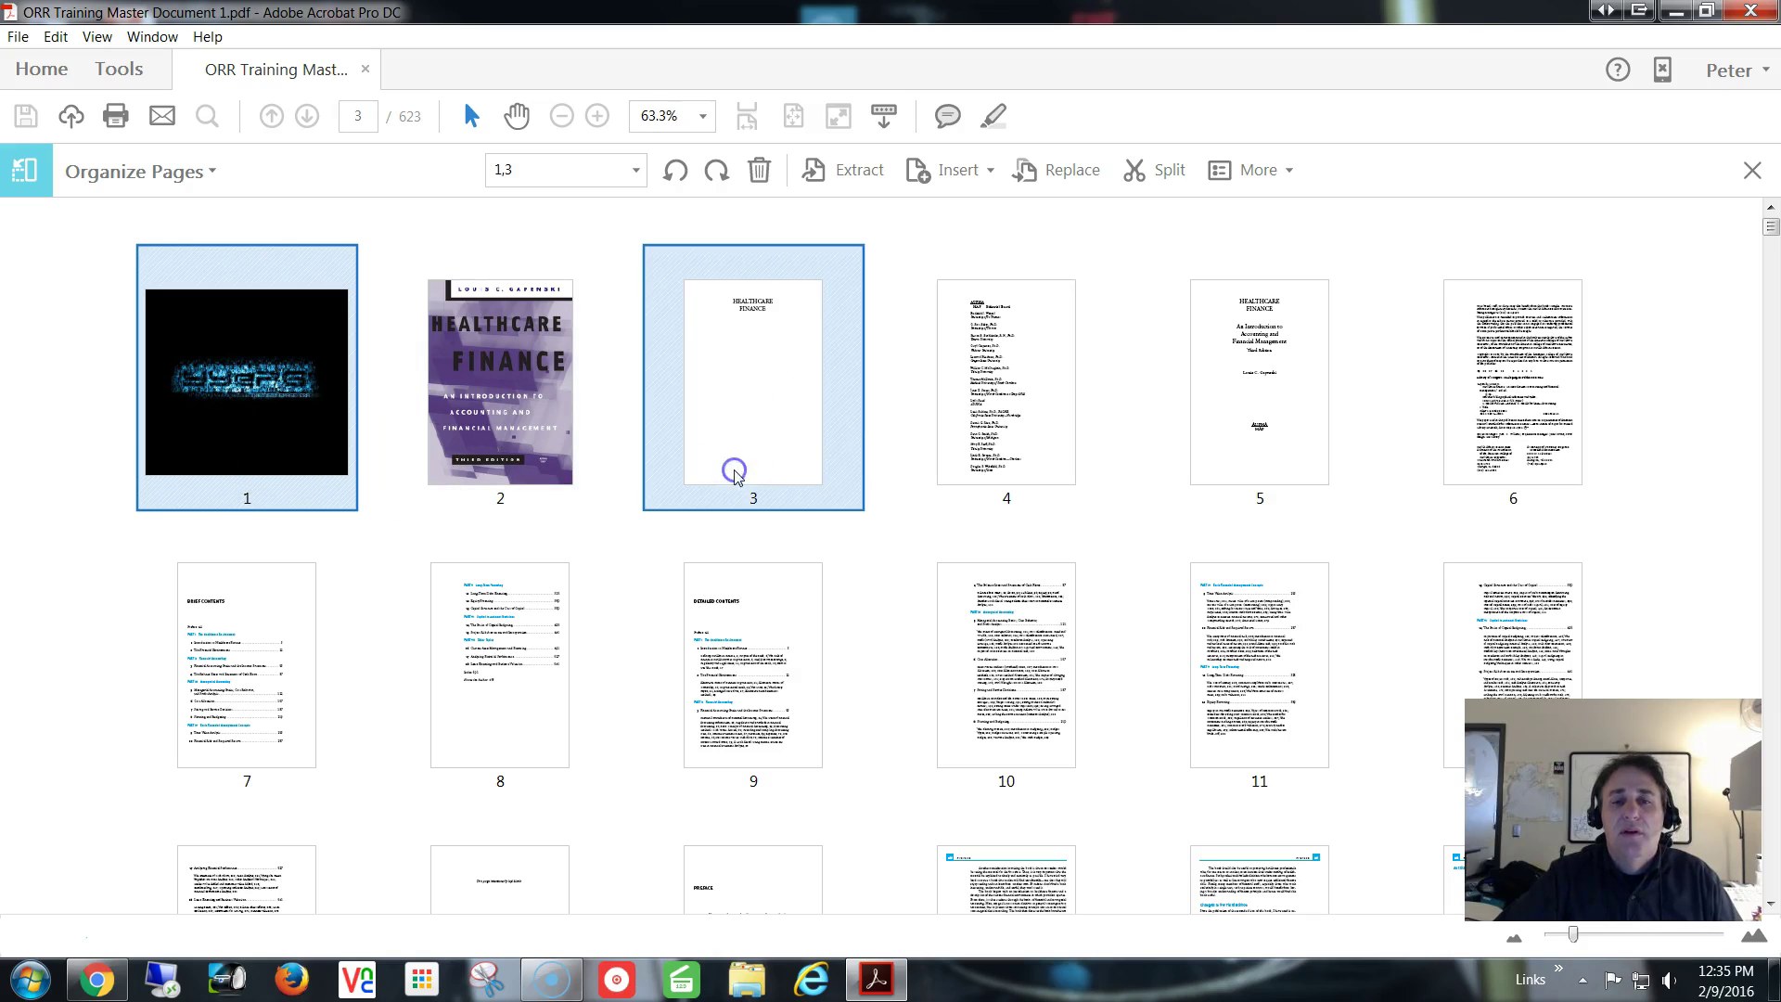
left_click(1262, 459, "ctrl")
left_click(1265, 697, "ctrl")
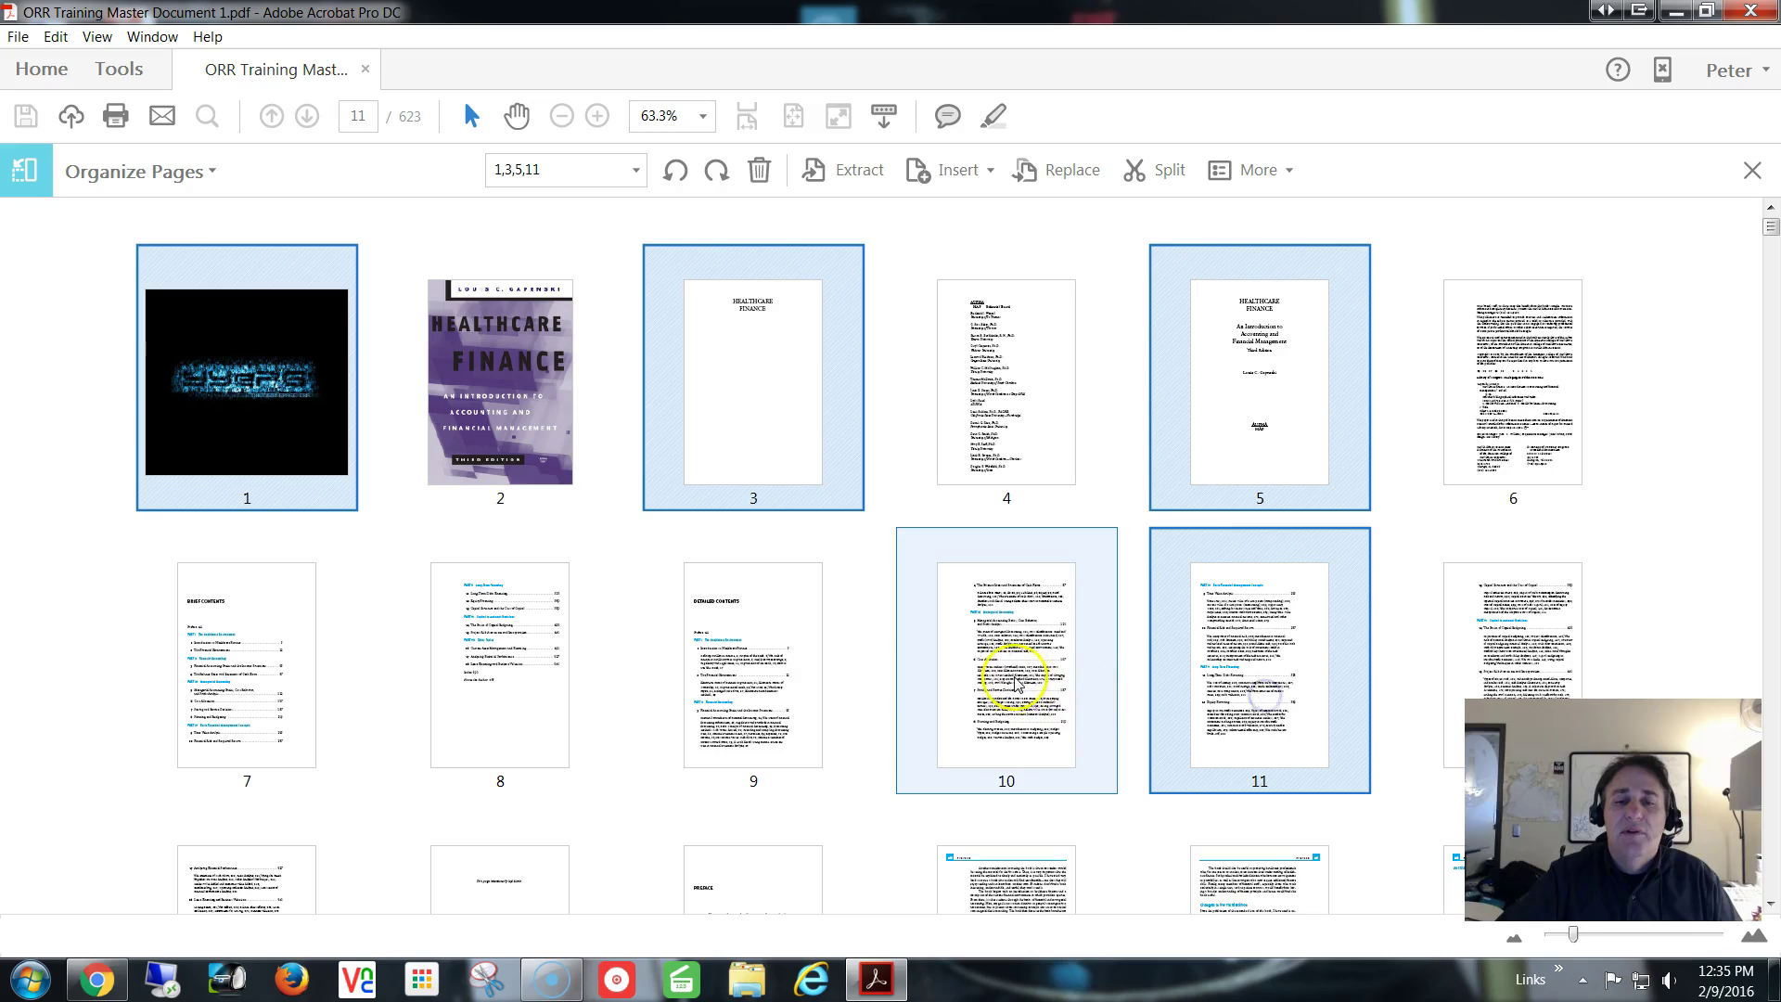
left_click(1011, 677, "ctrl")
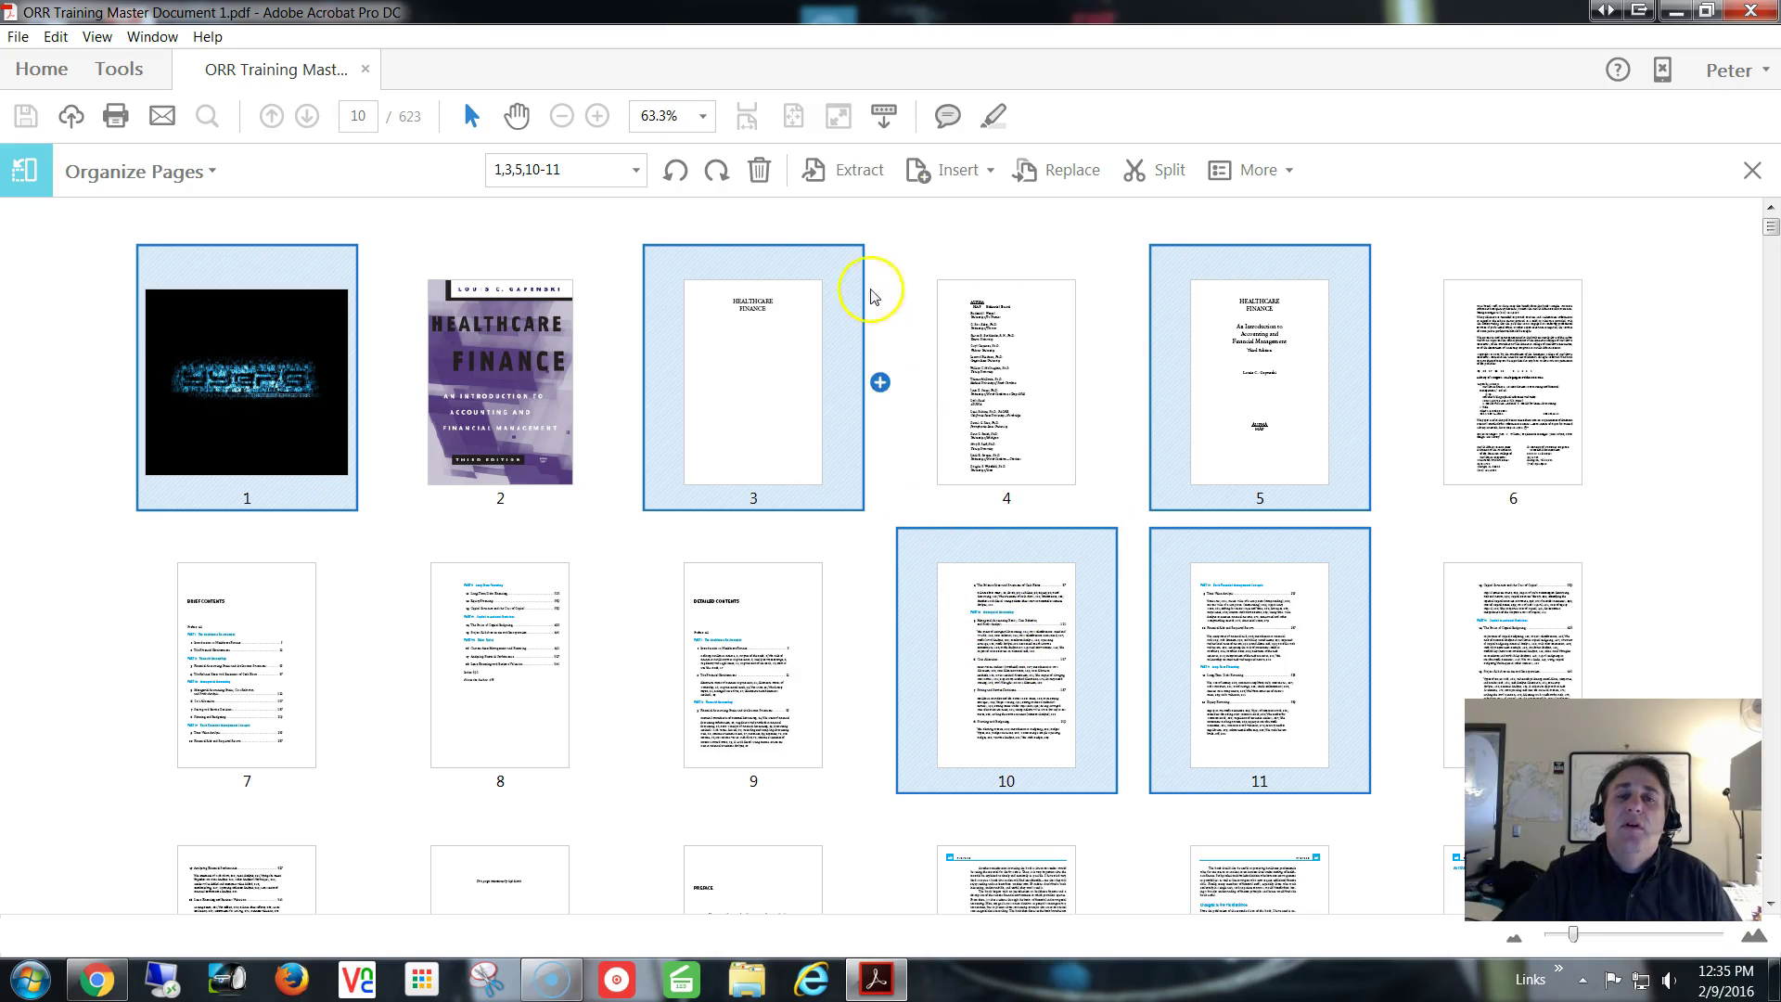
Extract pages 1, 3, 5, 10, 11 into one PDF, deleting them from the original
left_click(848, 171)
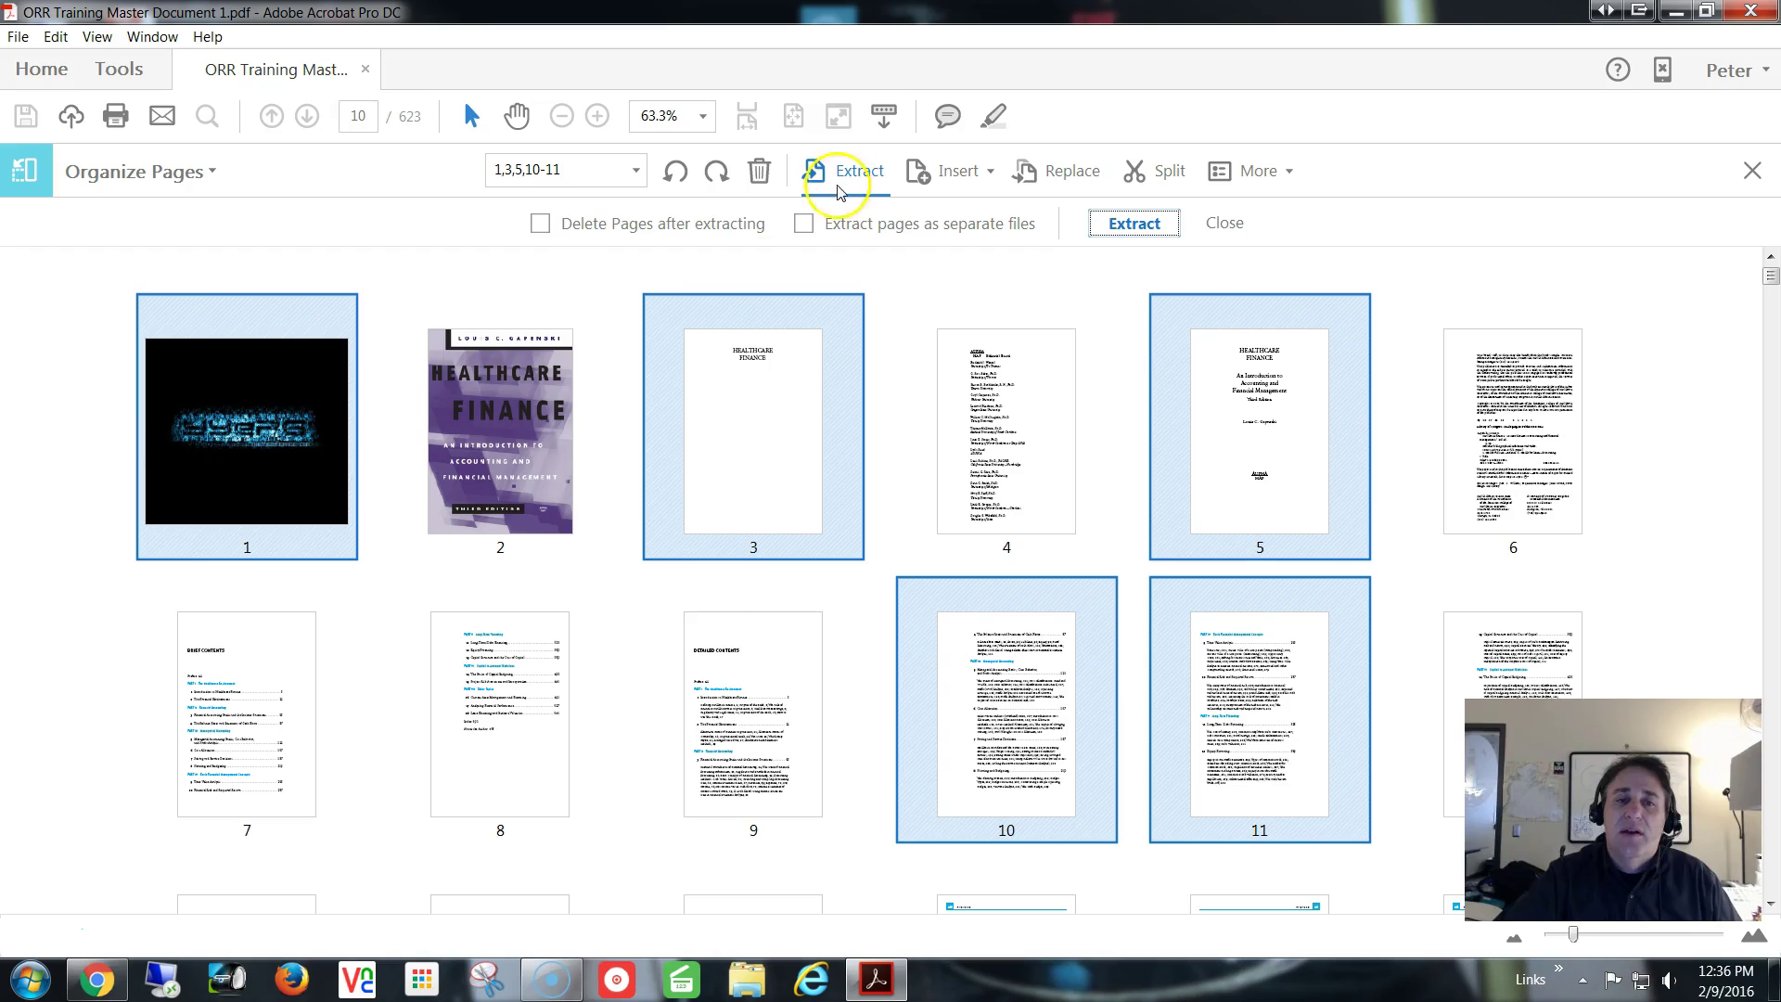
left_click(539, 224)
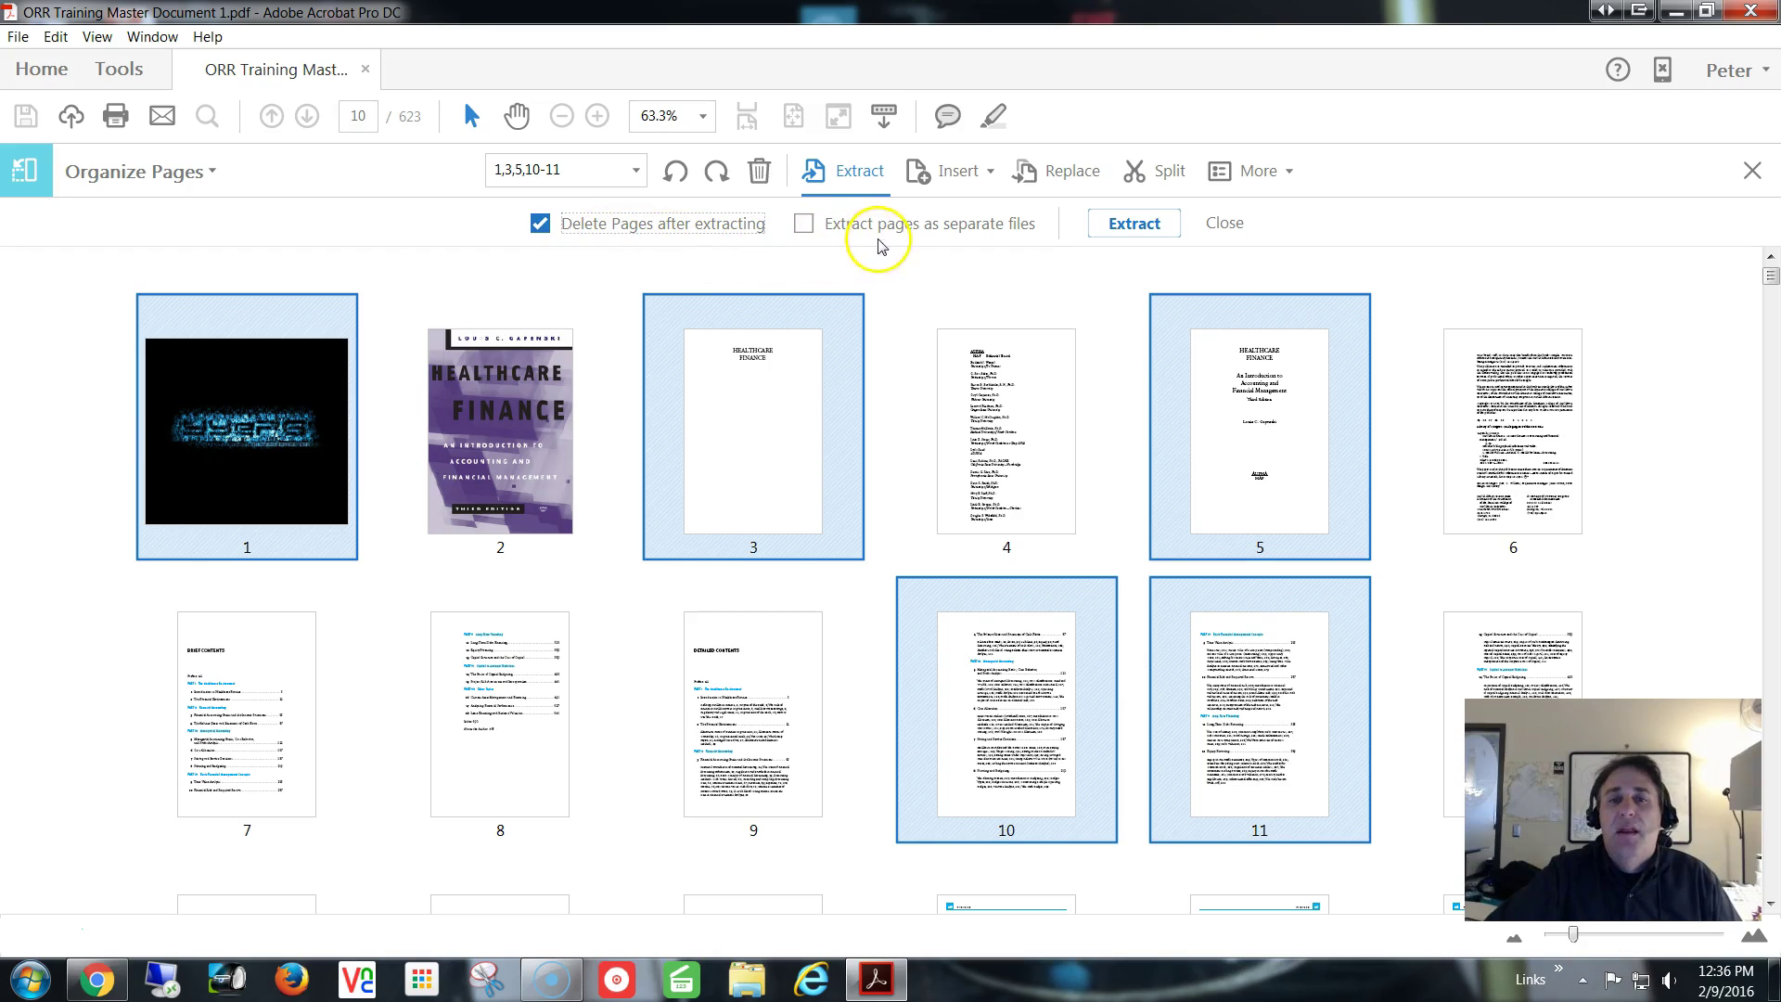
left_click(803, 225)
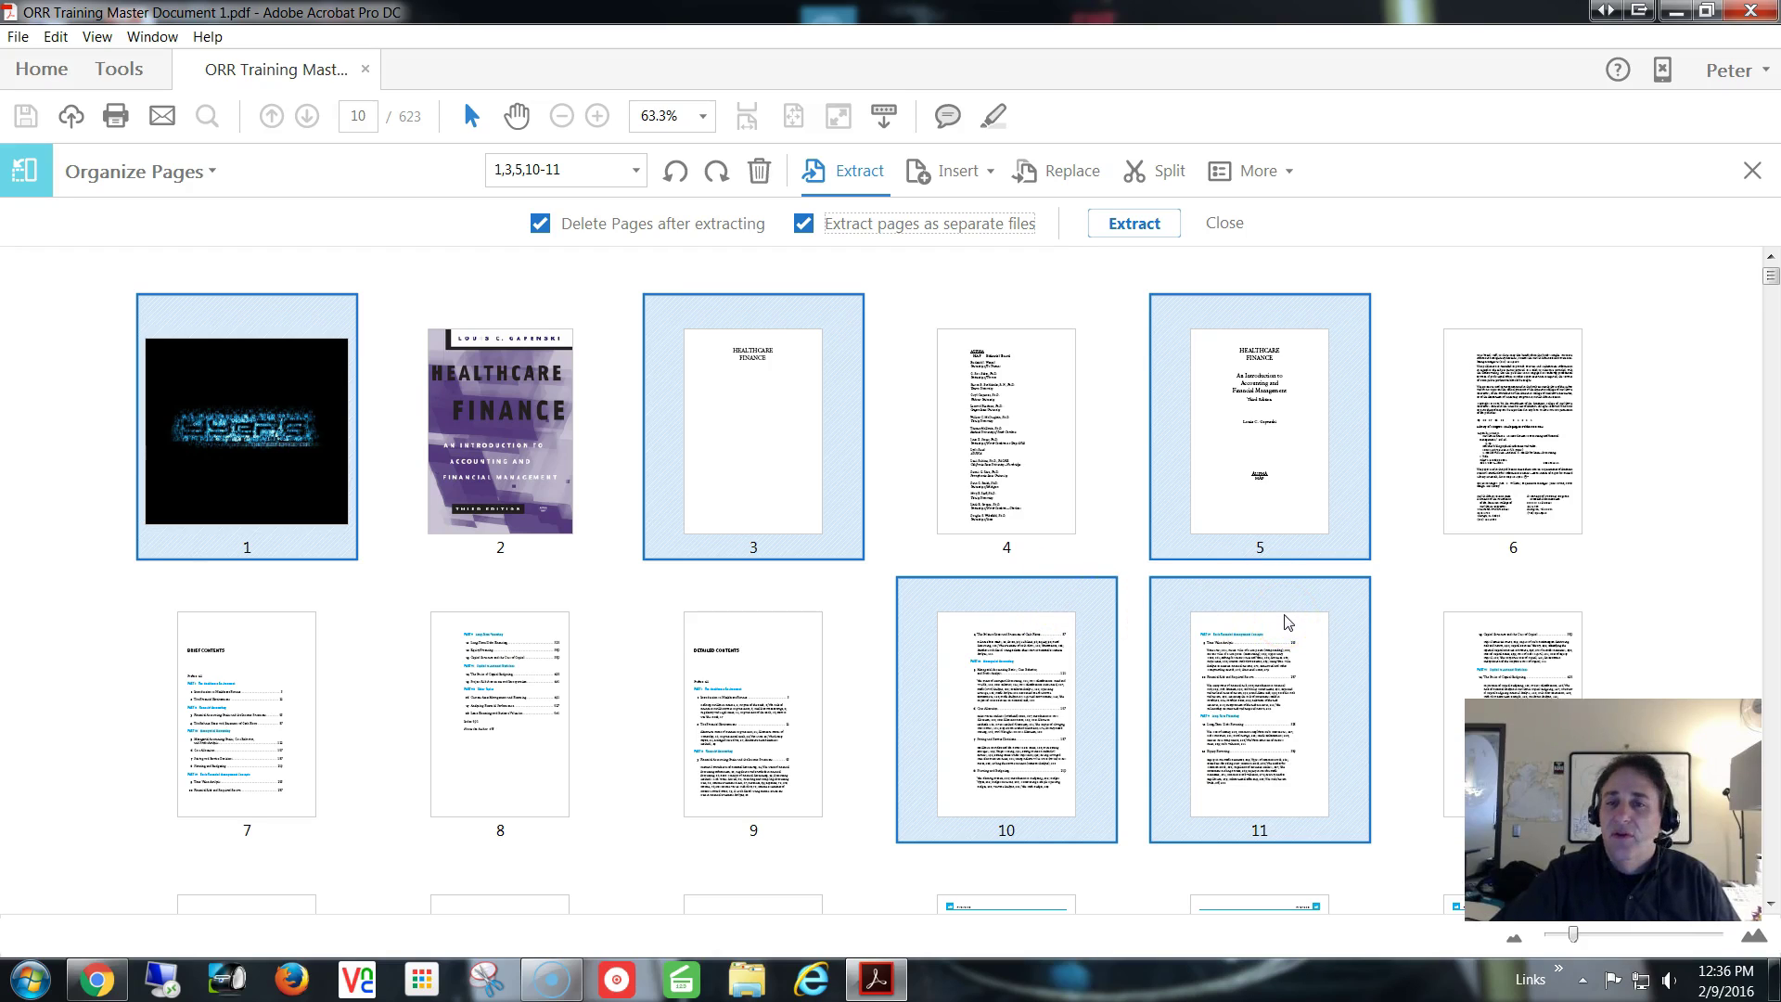
left_click(802, 223)
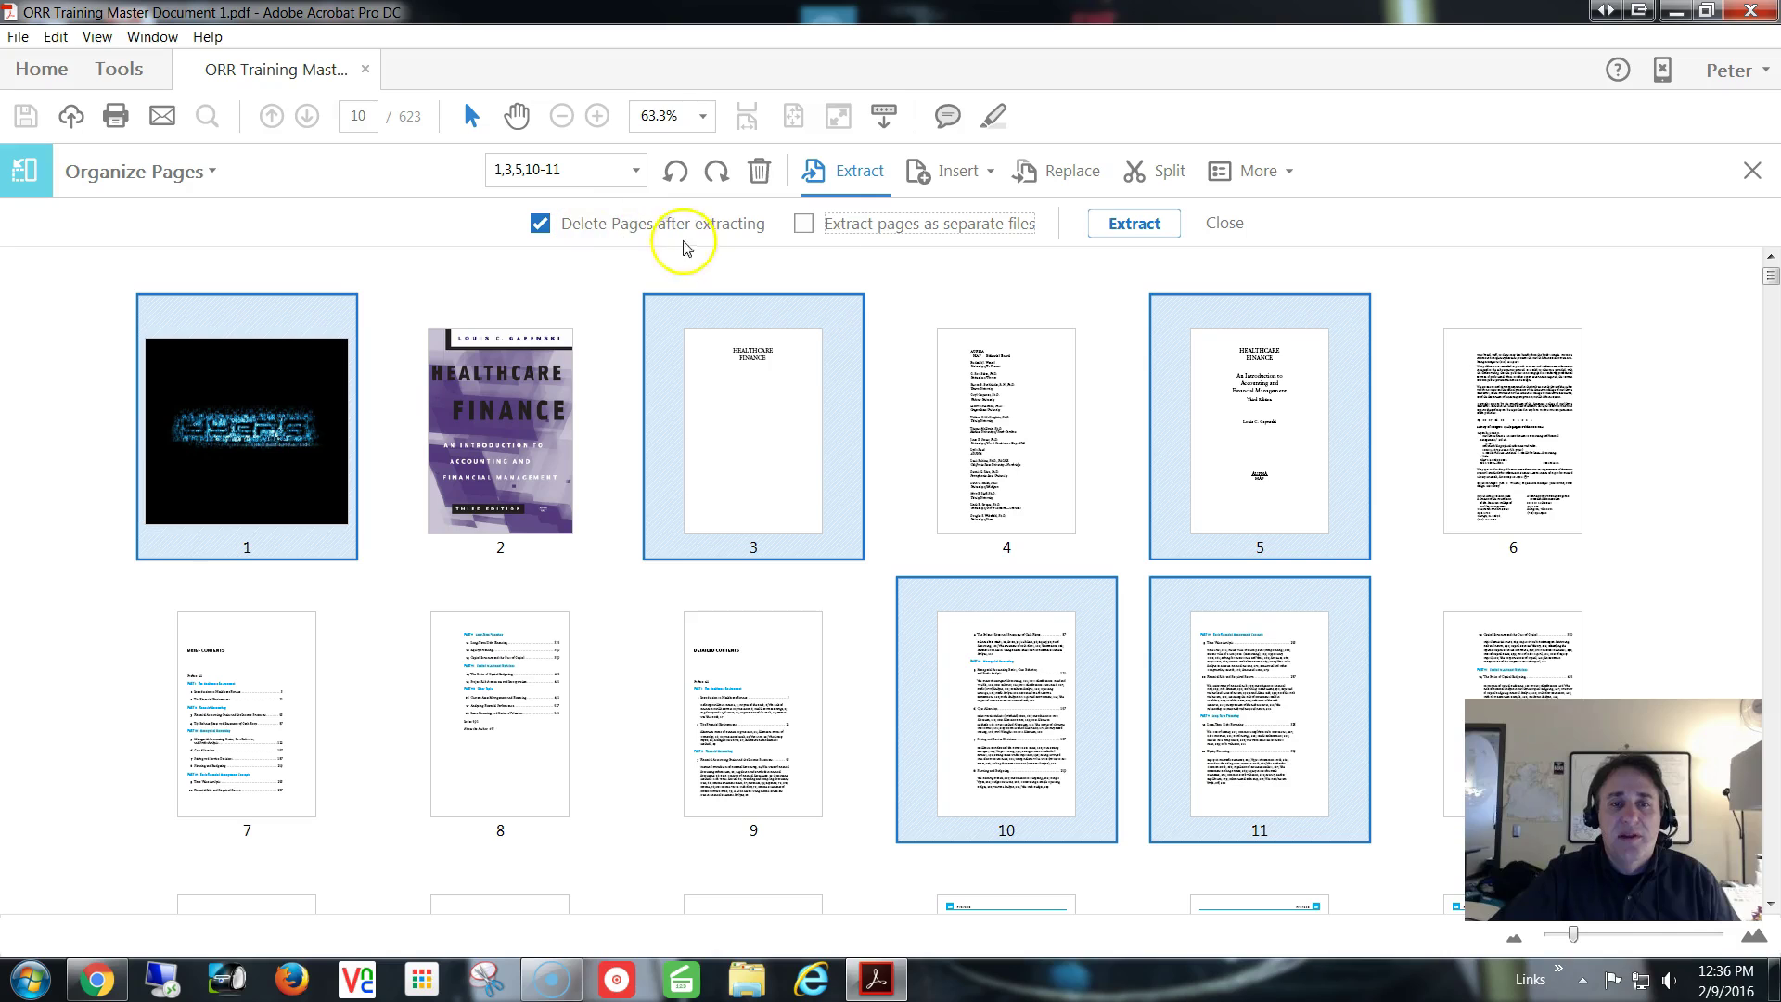
left_click(1117, 228)
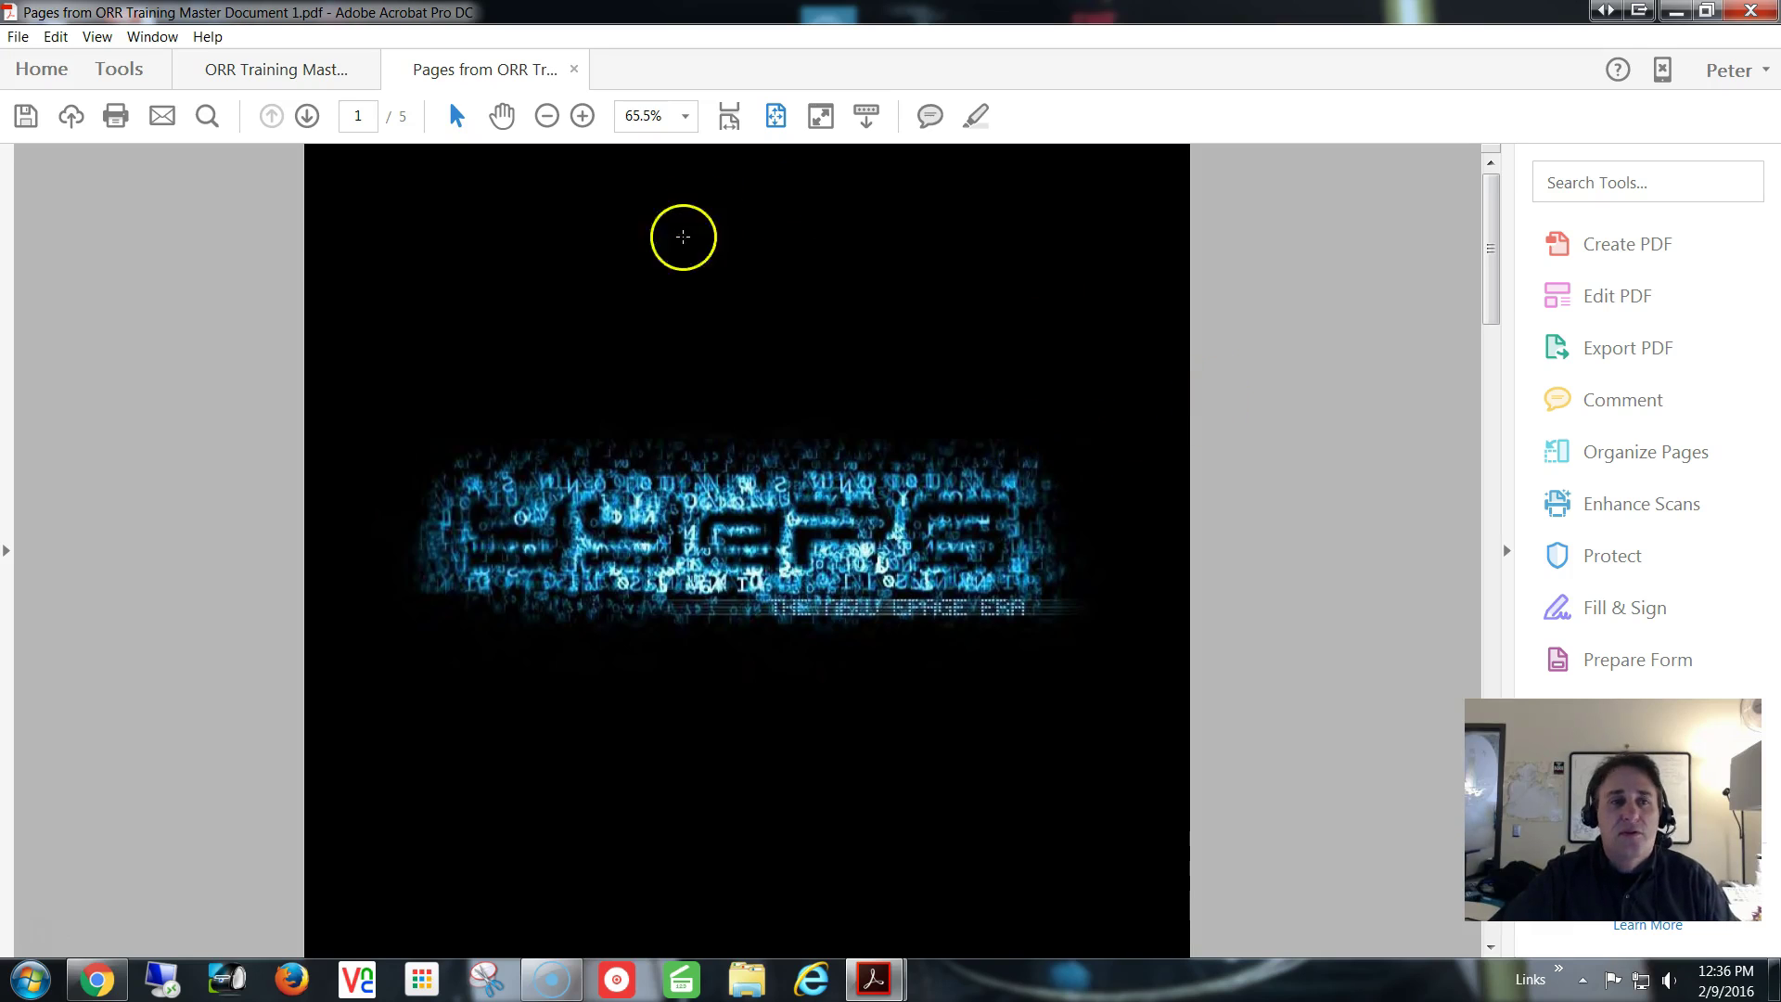
Save the extracted document to the Desktop as Small Five Page File.pdf
left_click(18, 38)
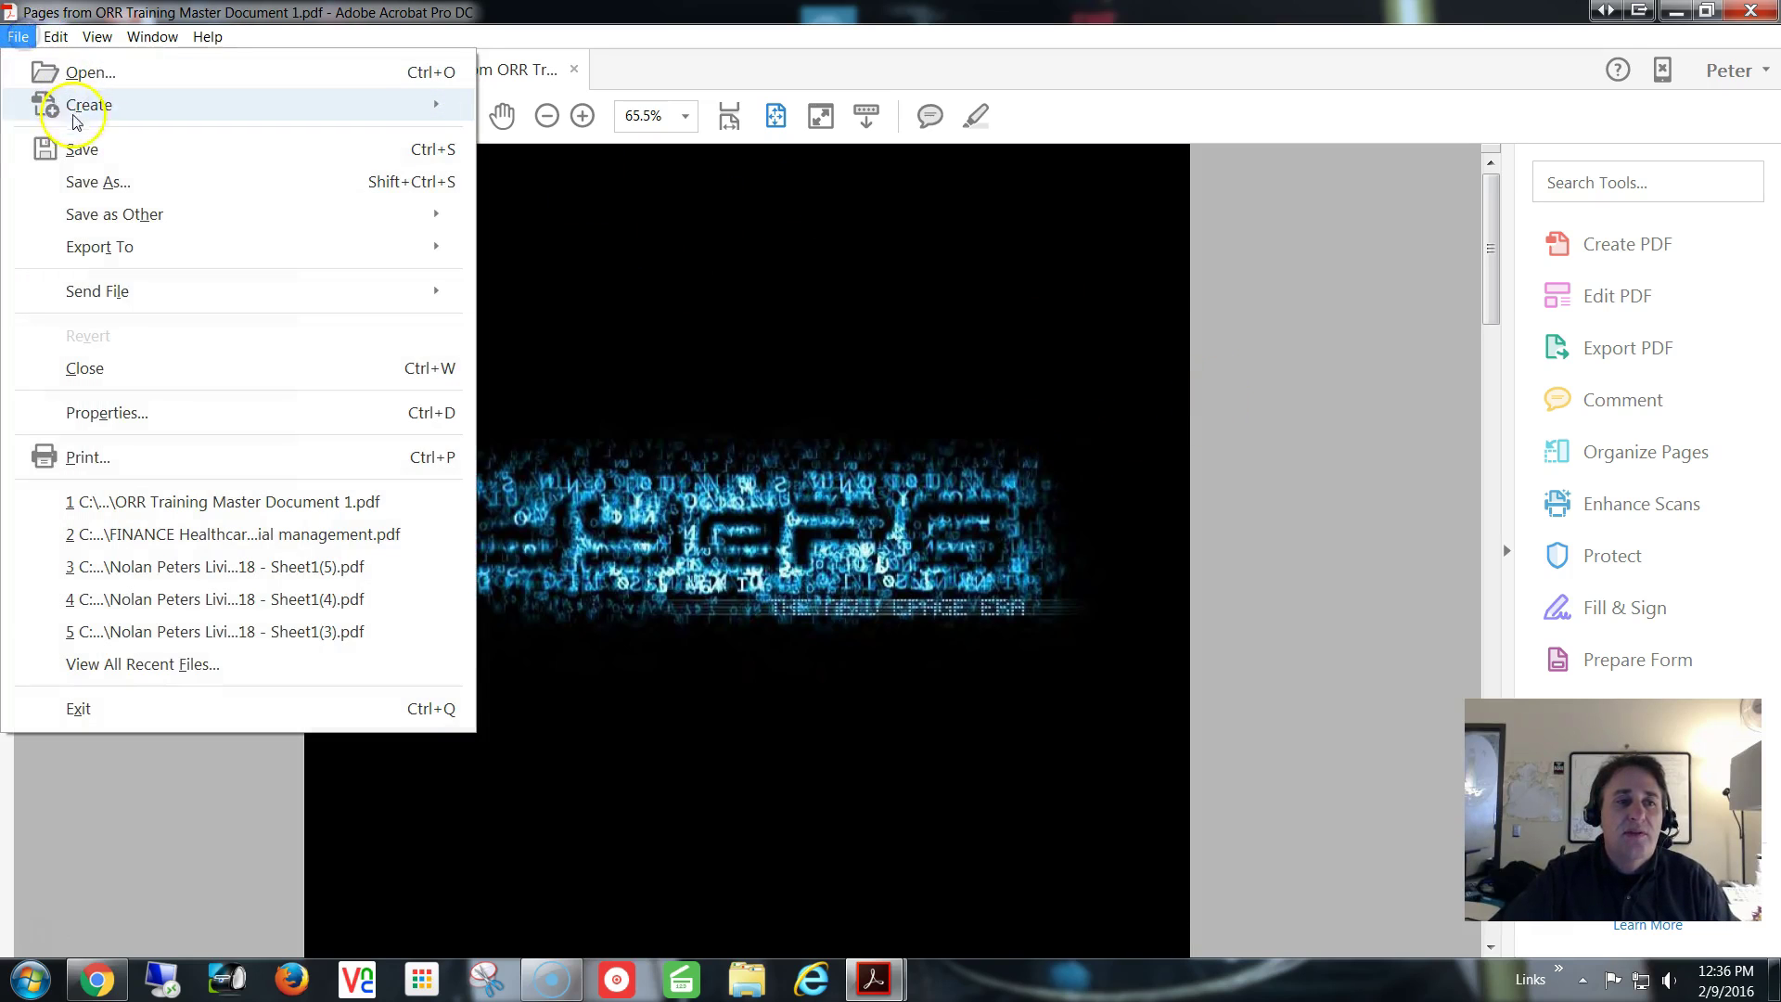
left_click(101, 178)
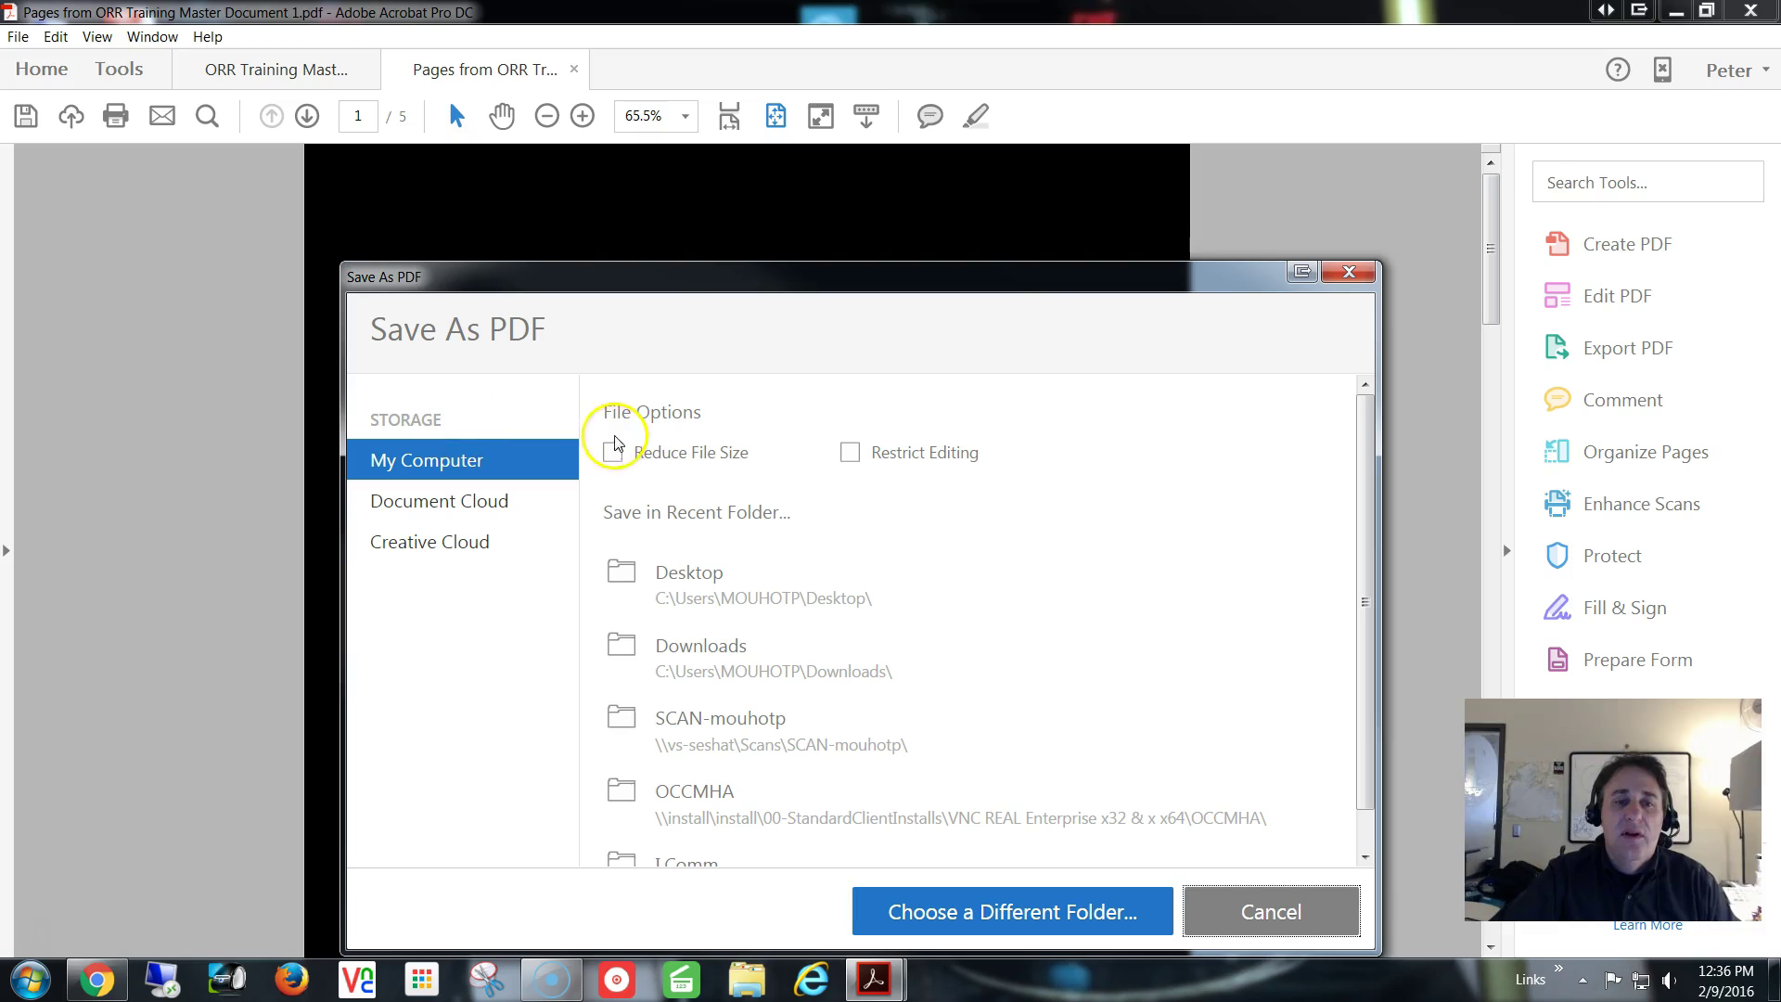
left_click(722, 581)
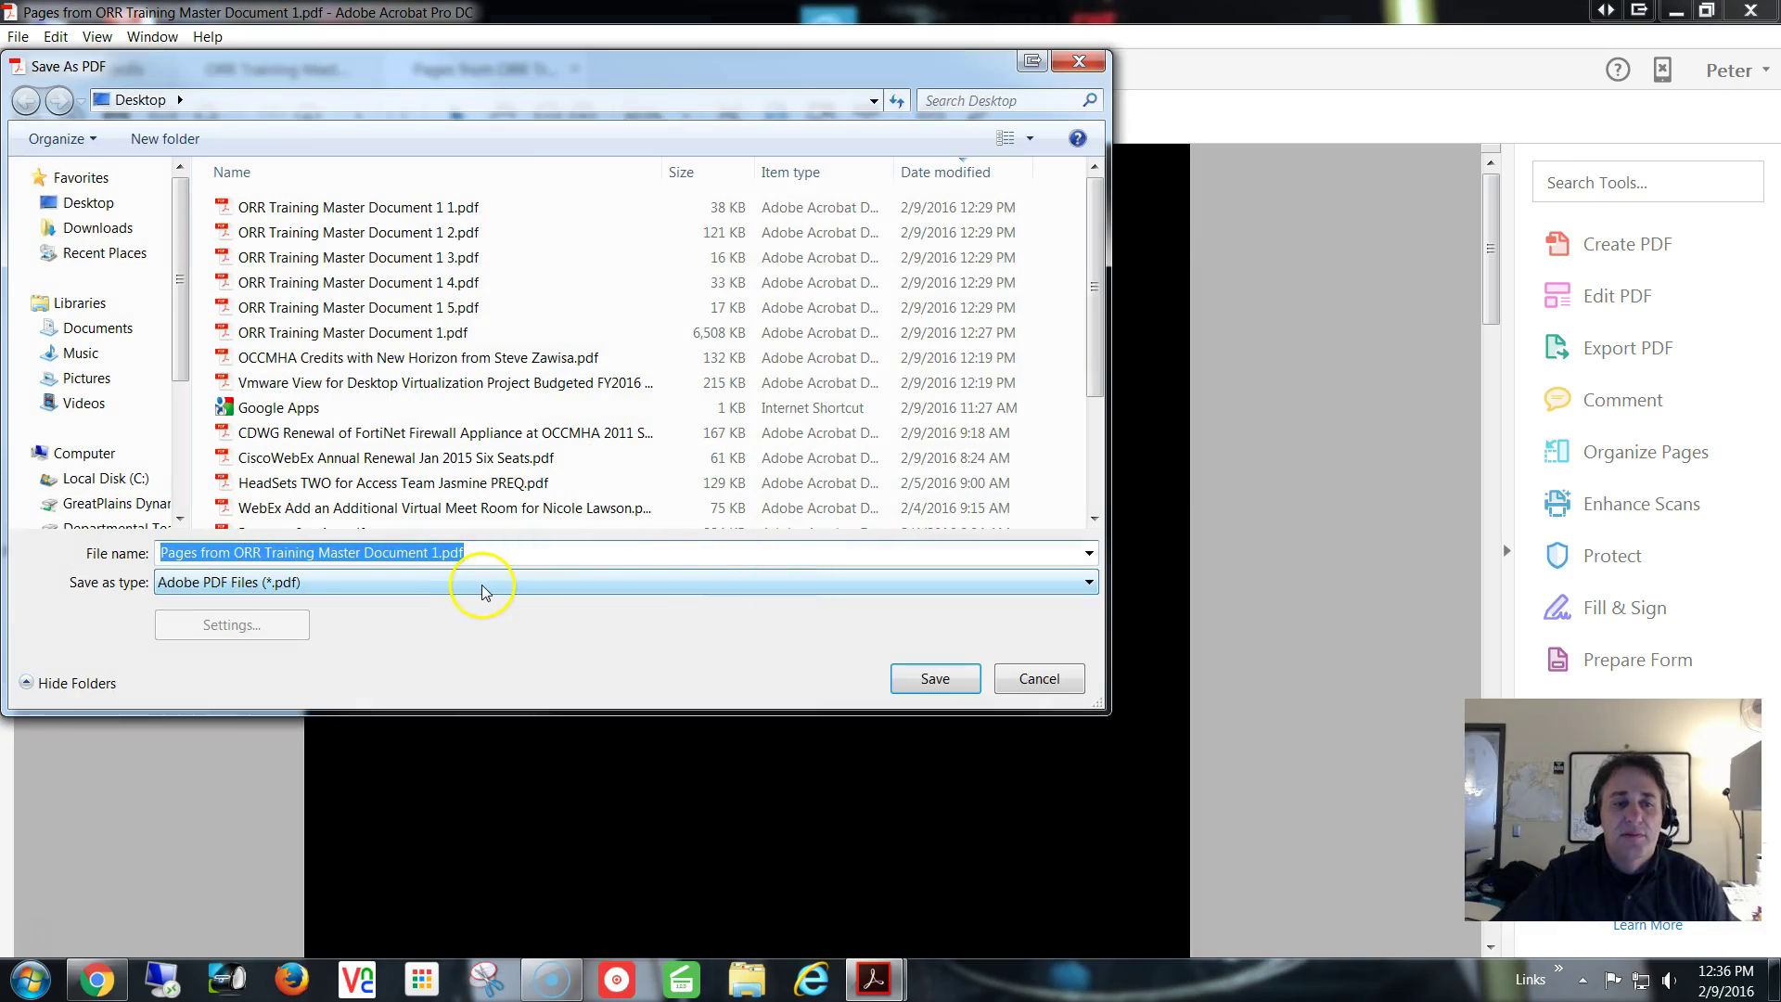
type("Small Five Page File")
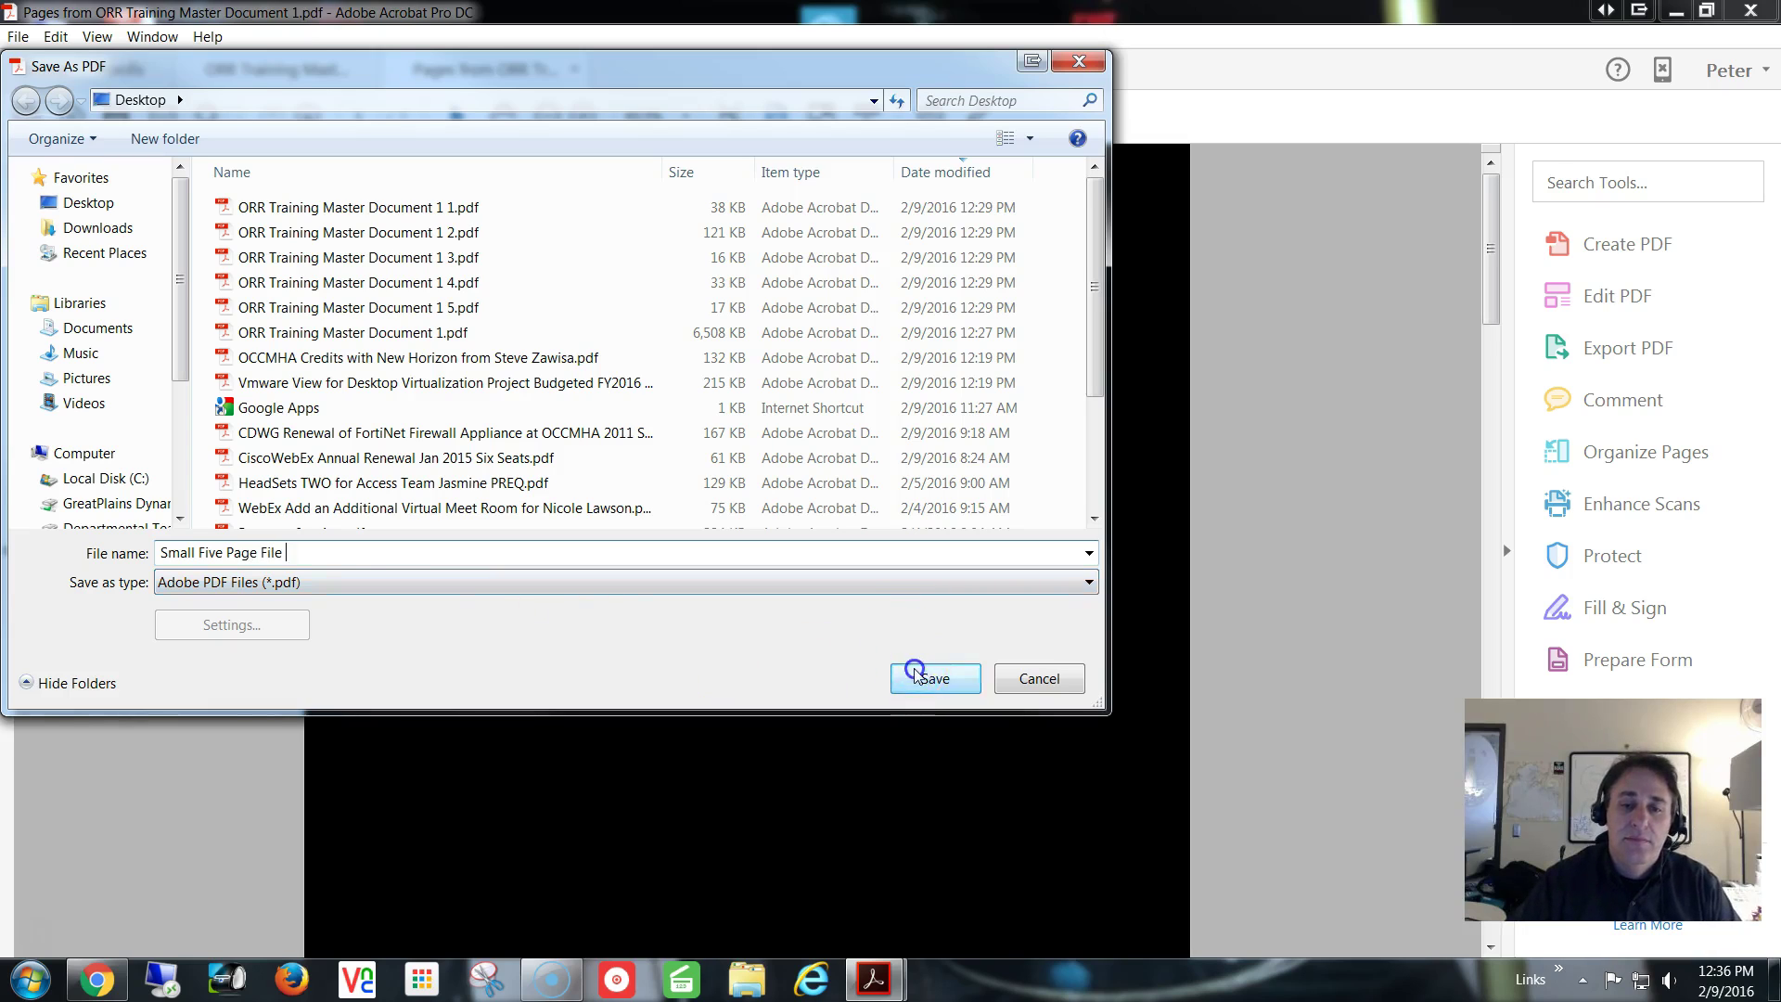
left_click(916, 676)
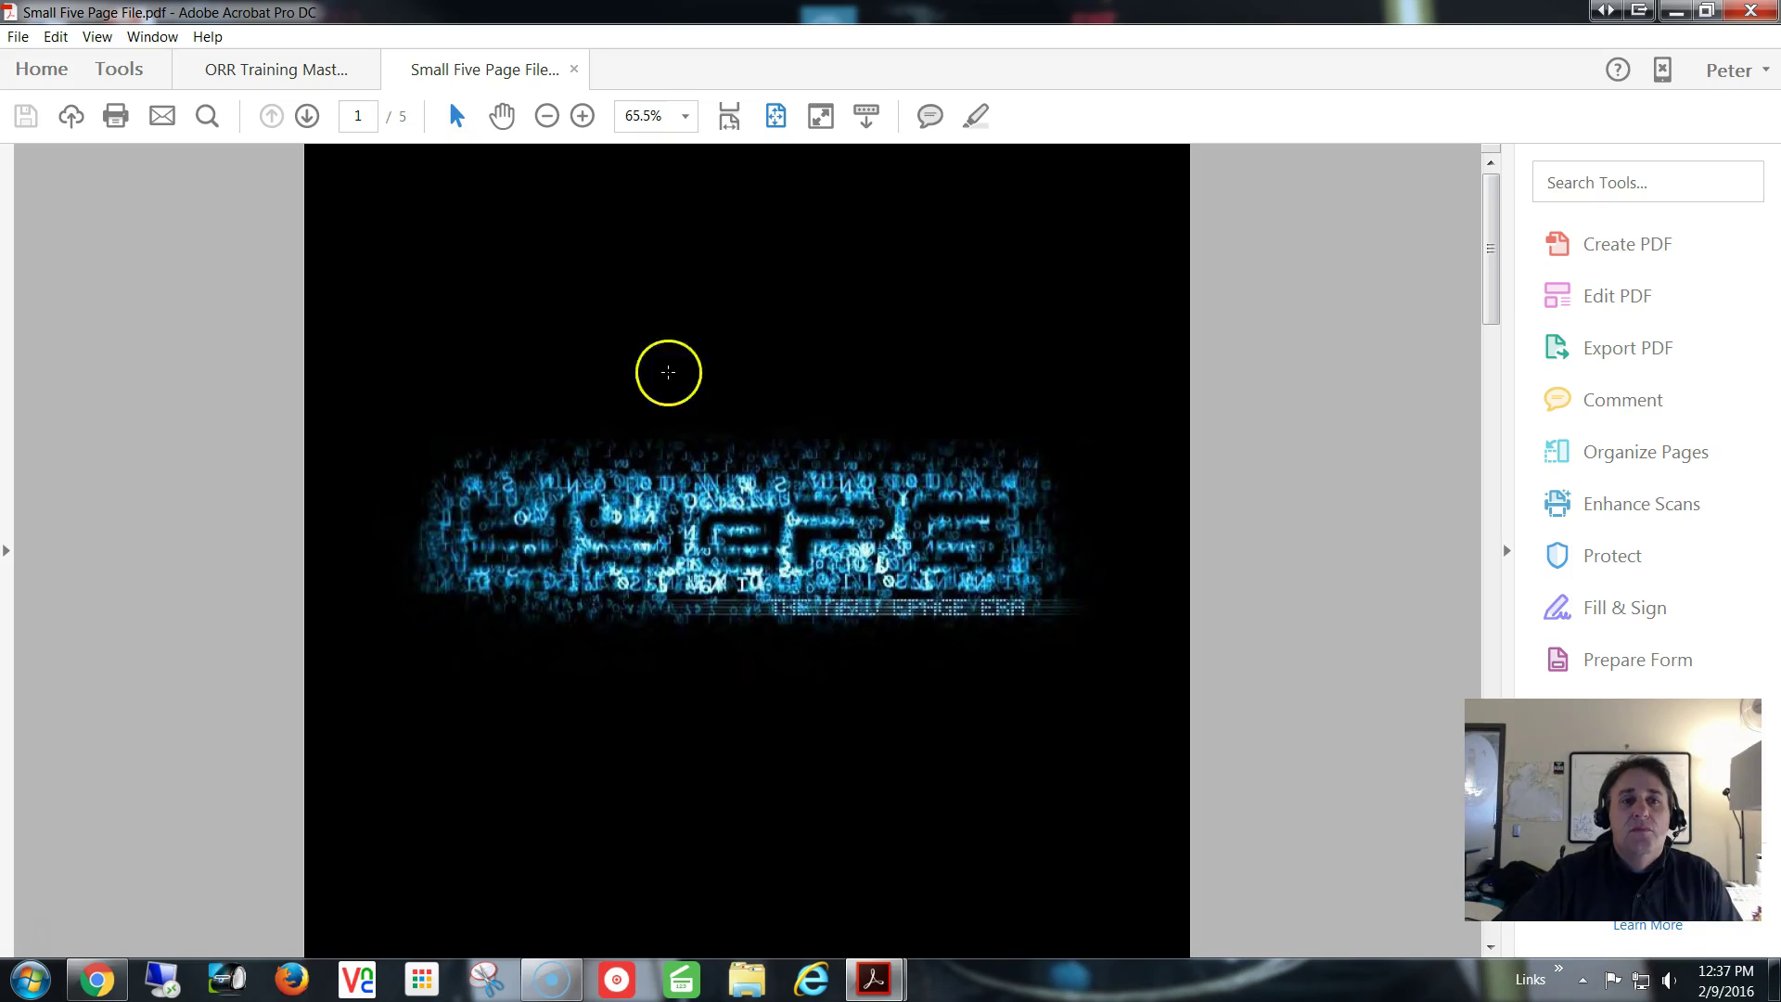
Scroll through the five saved pages, then close Small Five Page File
scroll(1039, 463, "down", 3)
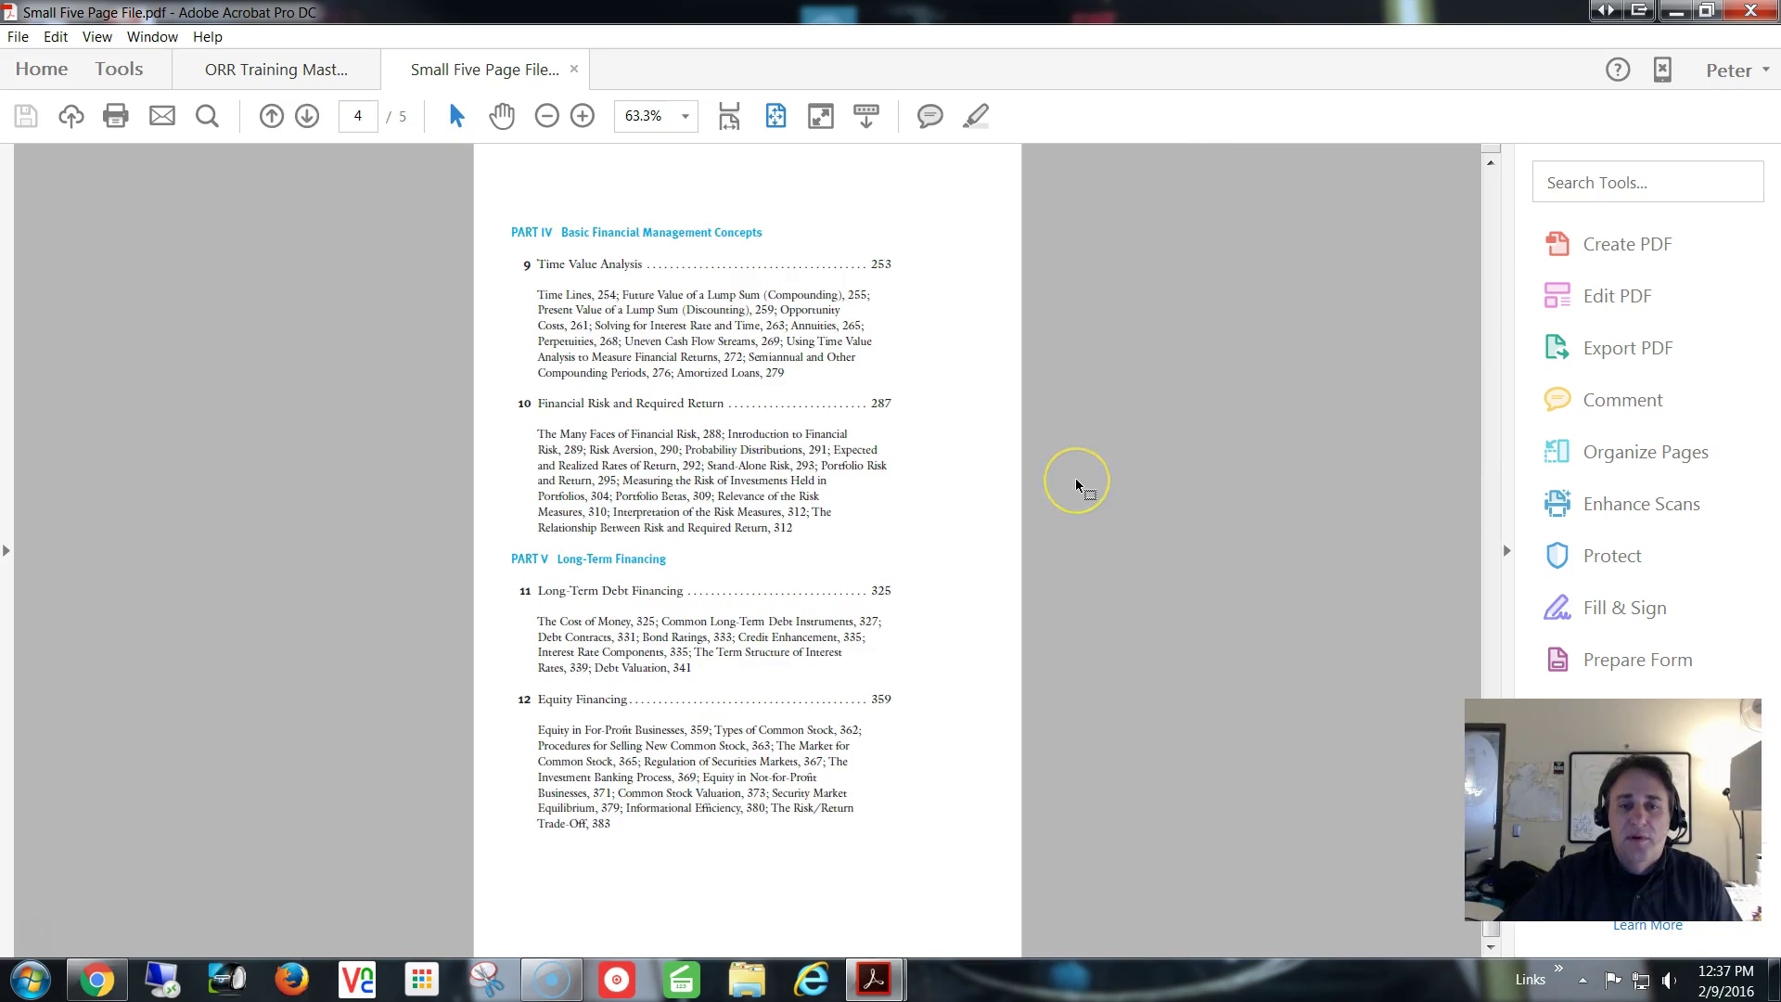
scroll(1076, 482, "up", 3)
scroll(1076, 482, "down", 2)
scroll(1076, 480, "down", 1)
scroll(1075, 480, "down", 1)
scroll(1081, 475, "up", 4)
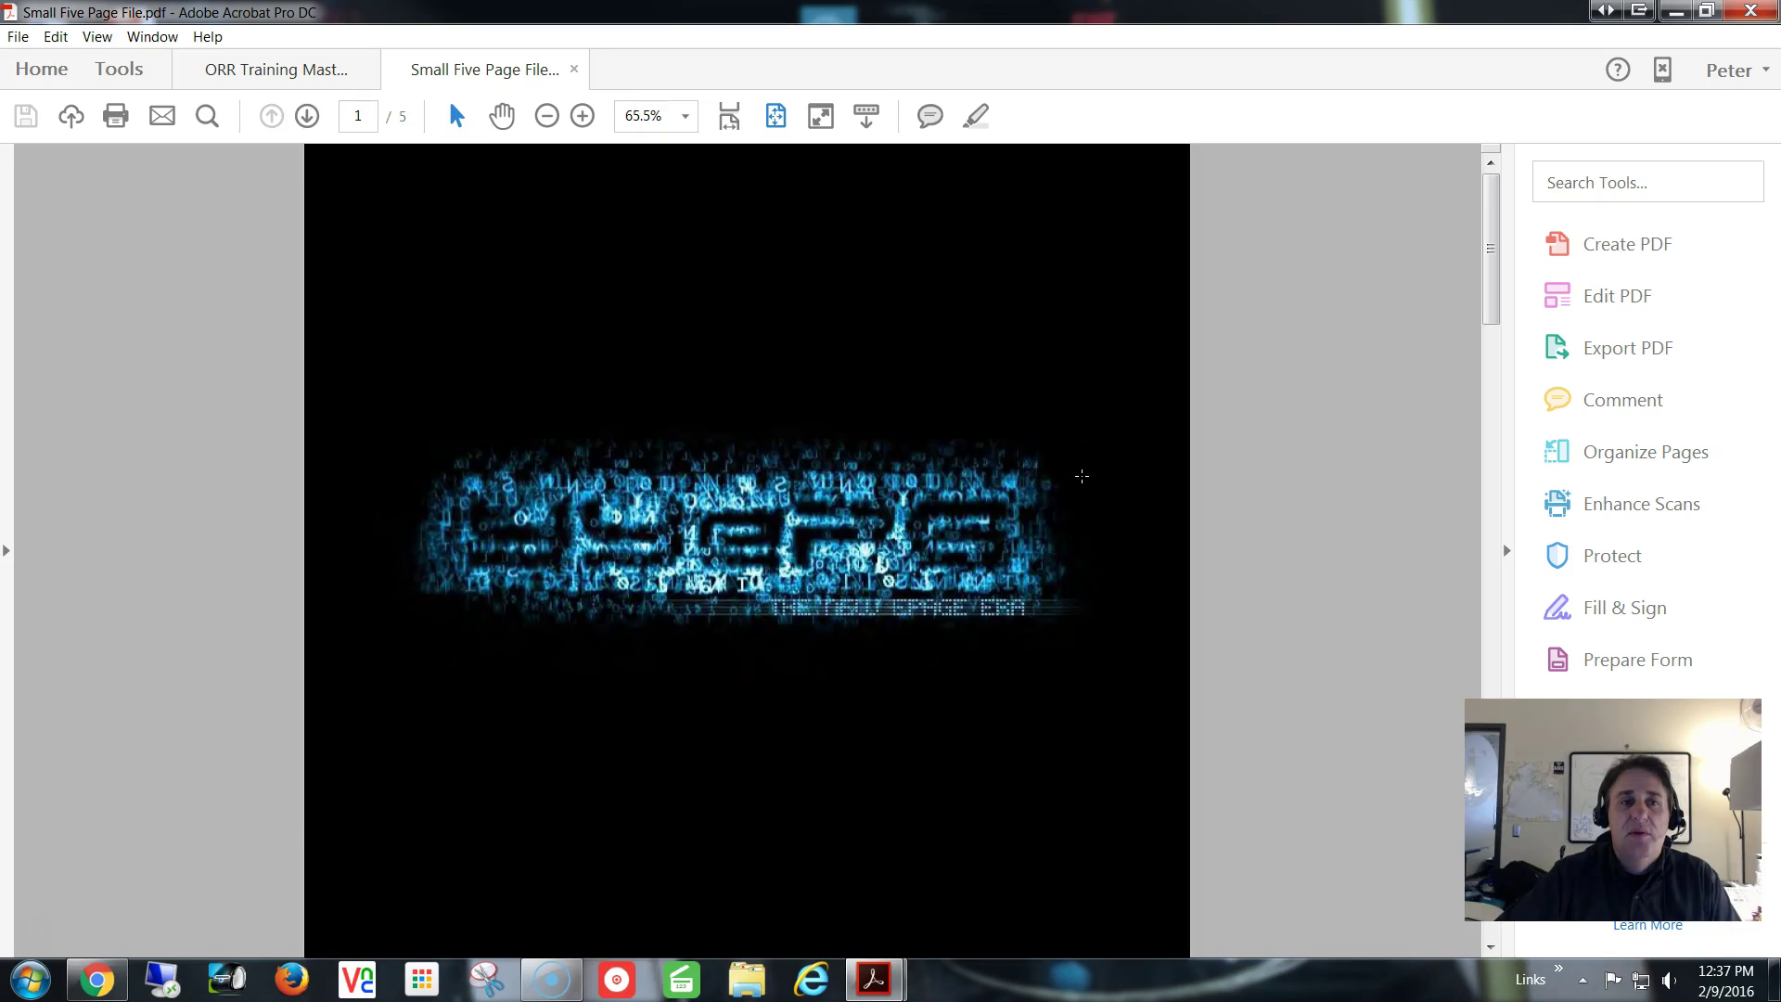
left_click(572, 72)
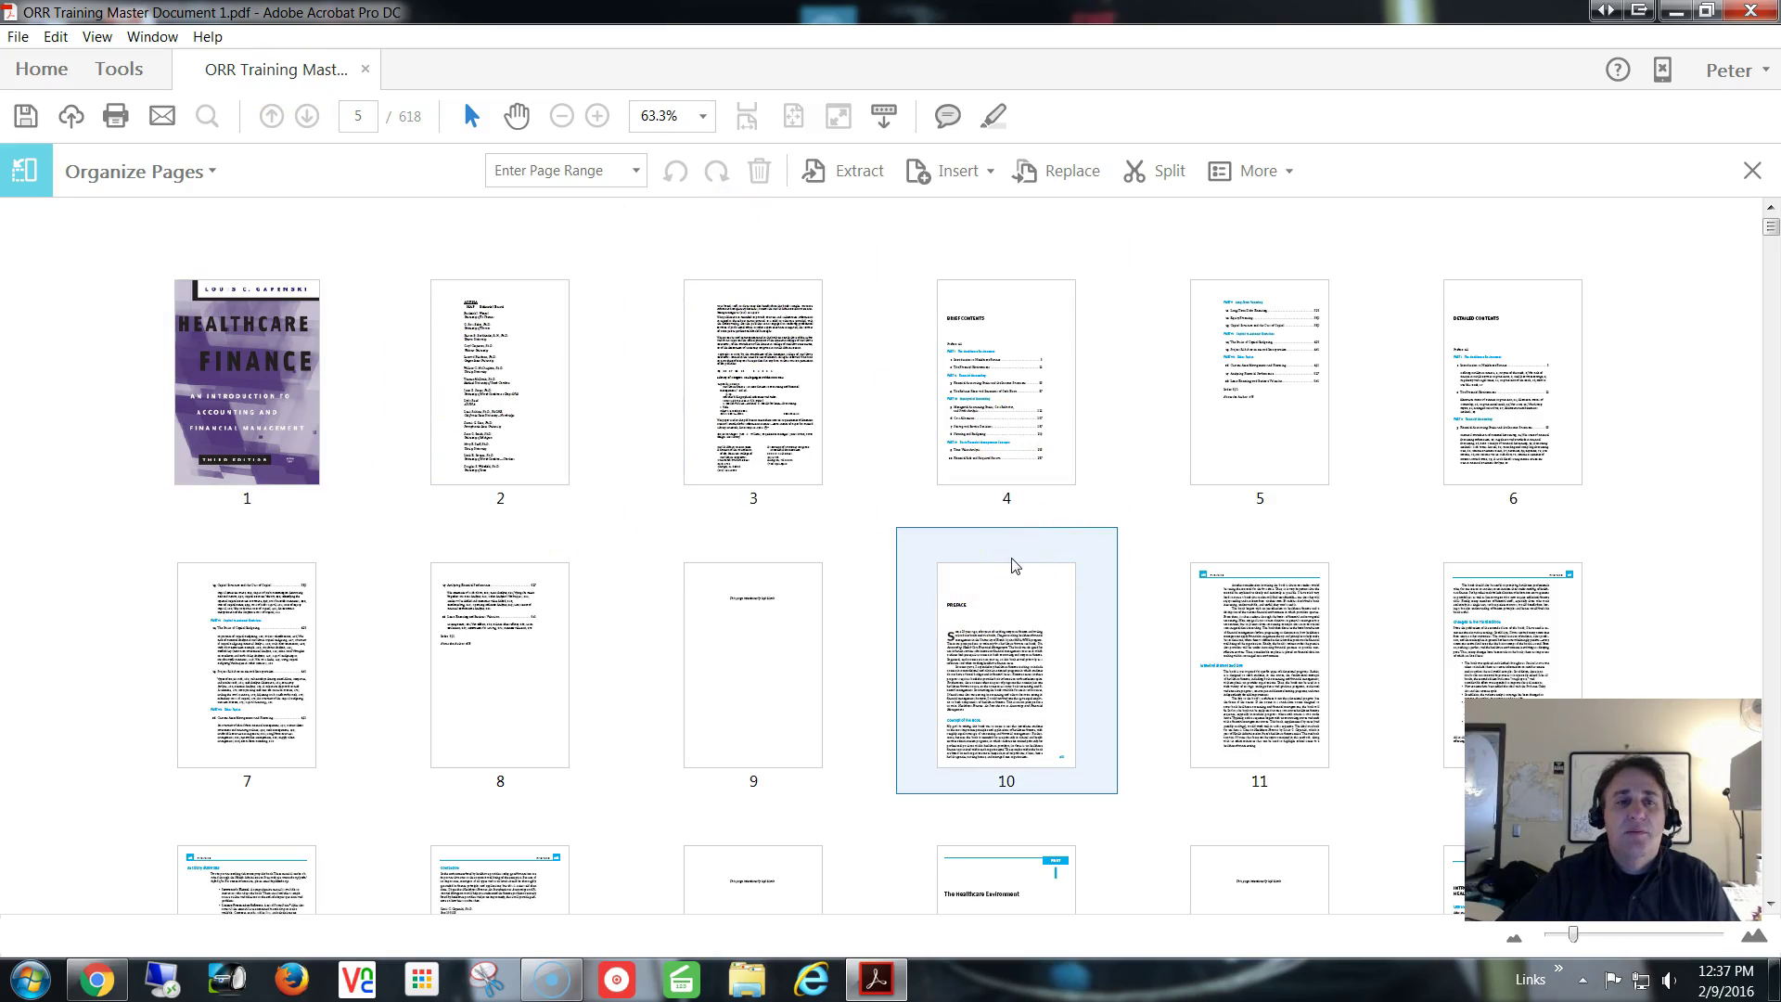
Select pages 2 through 10 of the training document and bring up Extract options
left_click(276, 436)
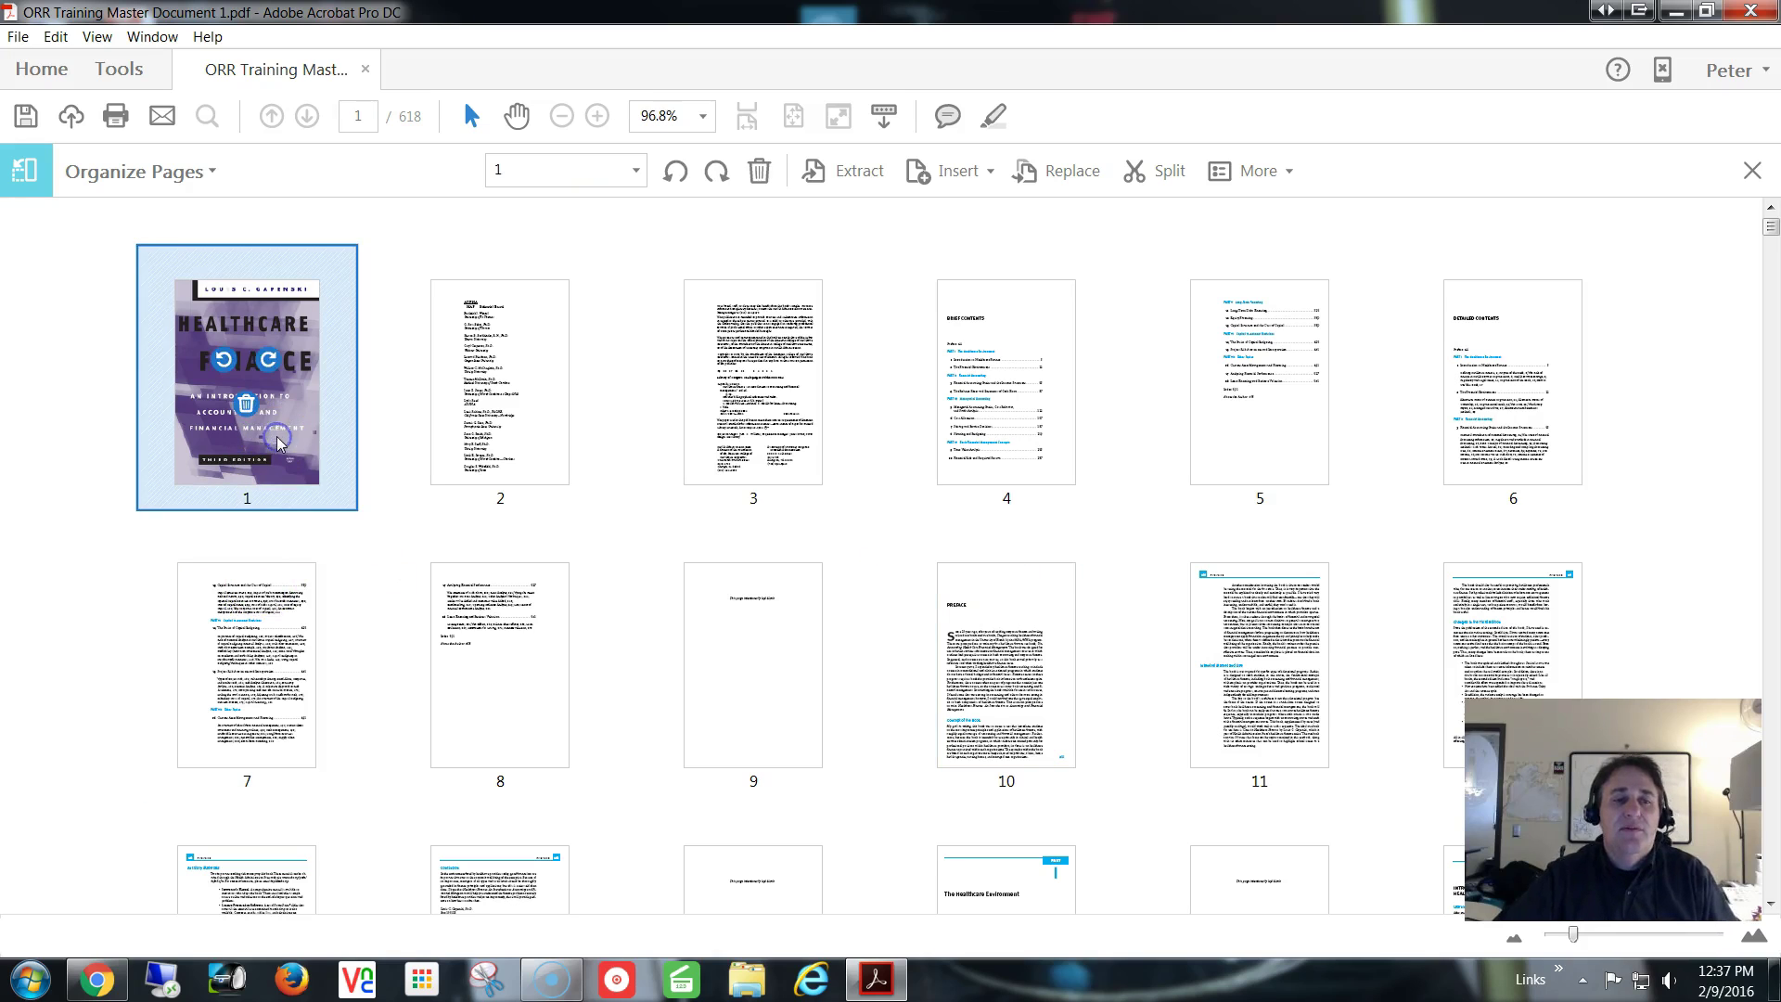
left_click(276, 638, "ctrl")
left_click(464, 656, "ctrl")
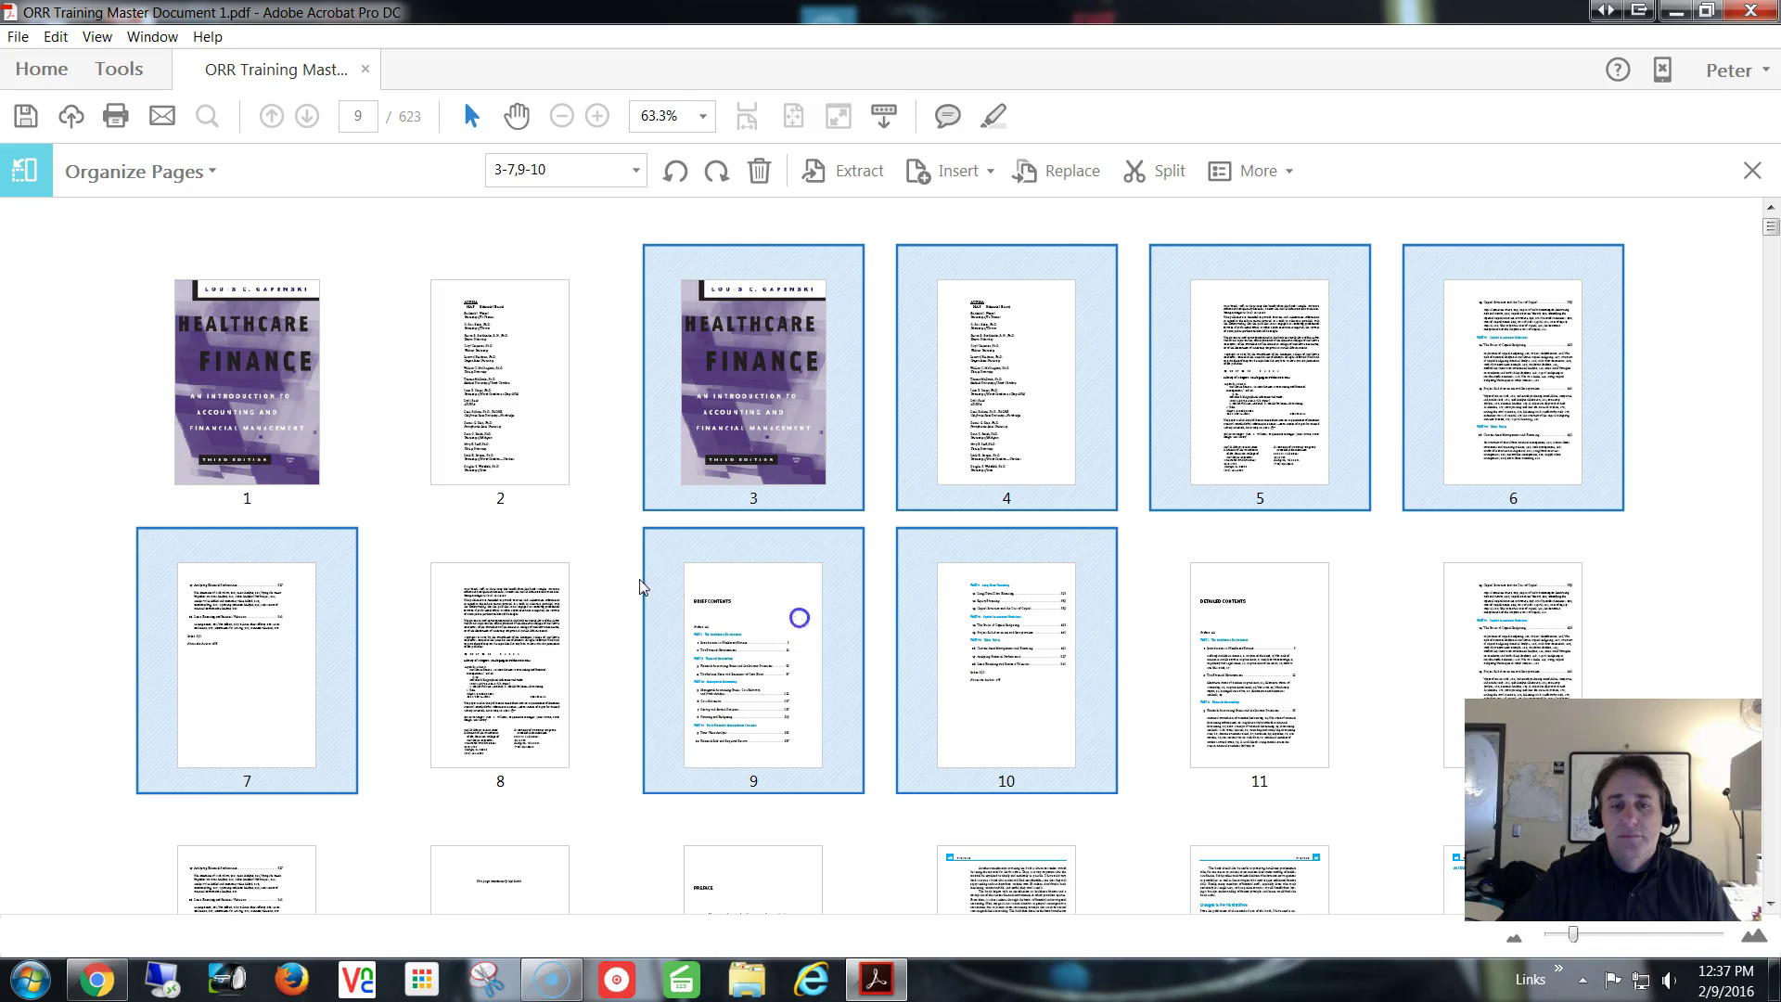
left_click(547, 408, "shift")
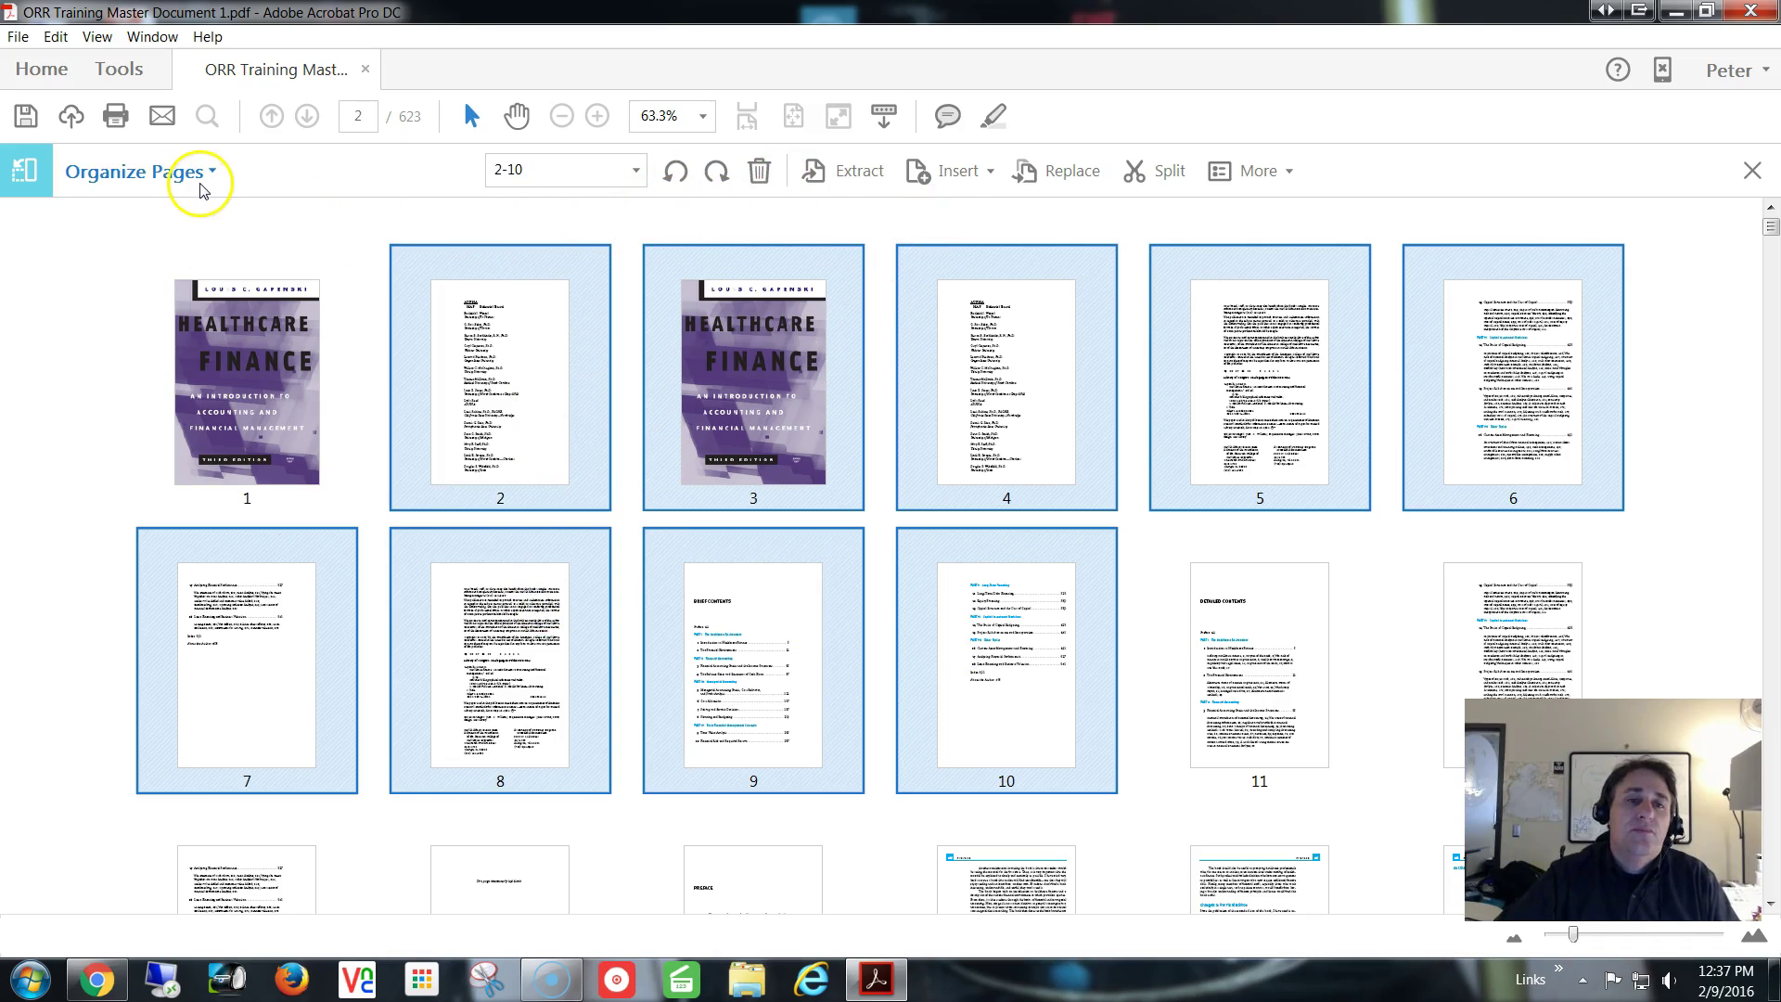
left_click(839, 170)
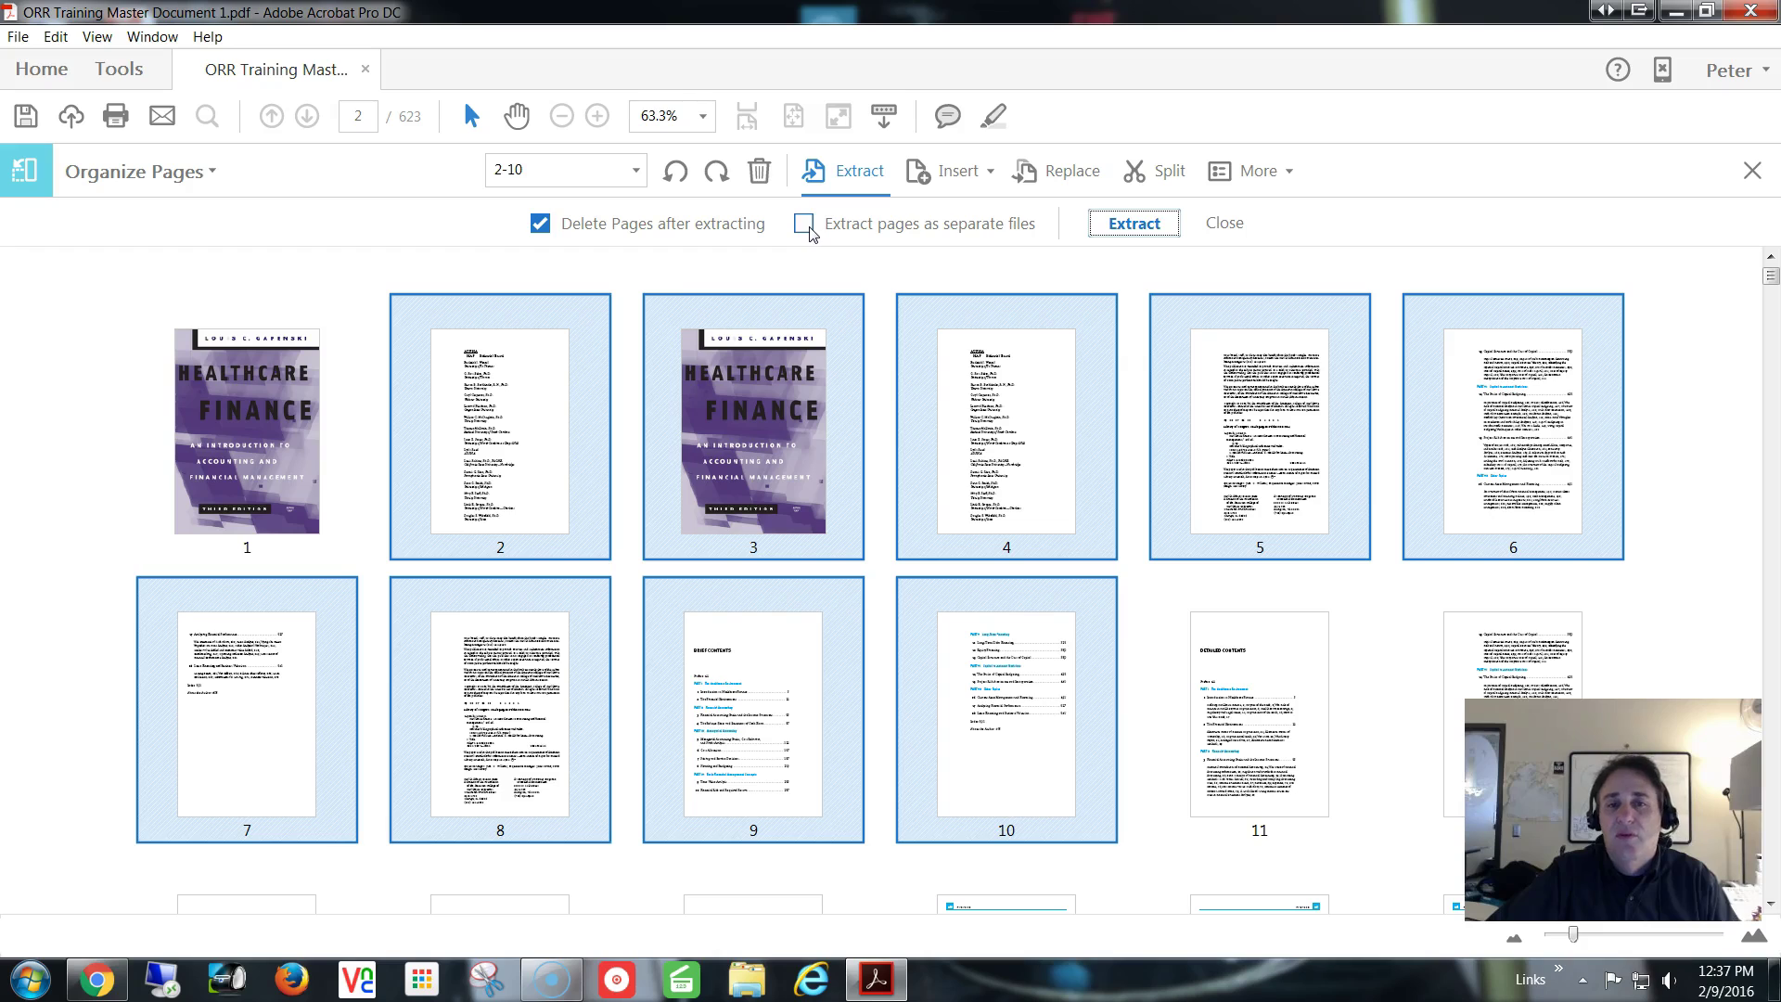
Extract pages 2–10 as separate PDFs to the Desktop, overwriting existing copies
left_click(805, 225)
left_click(1132, 224)
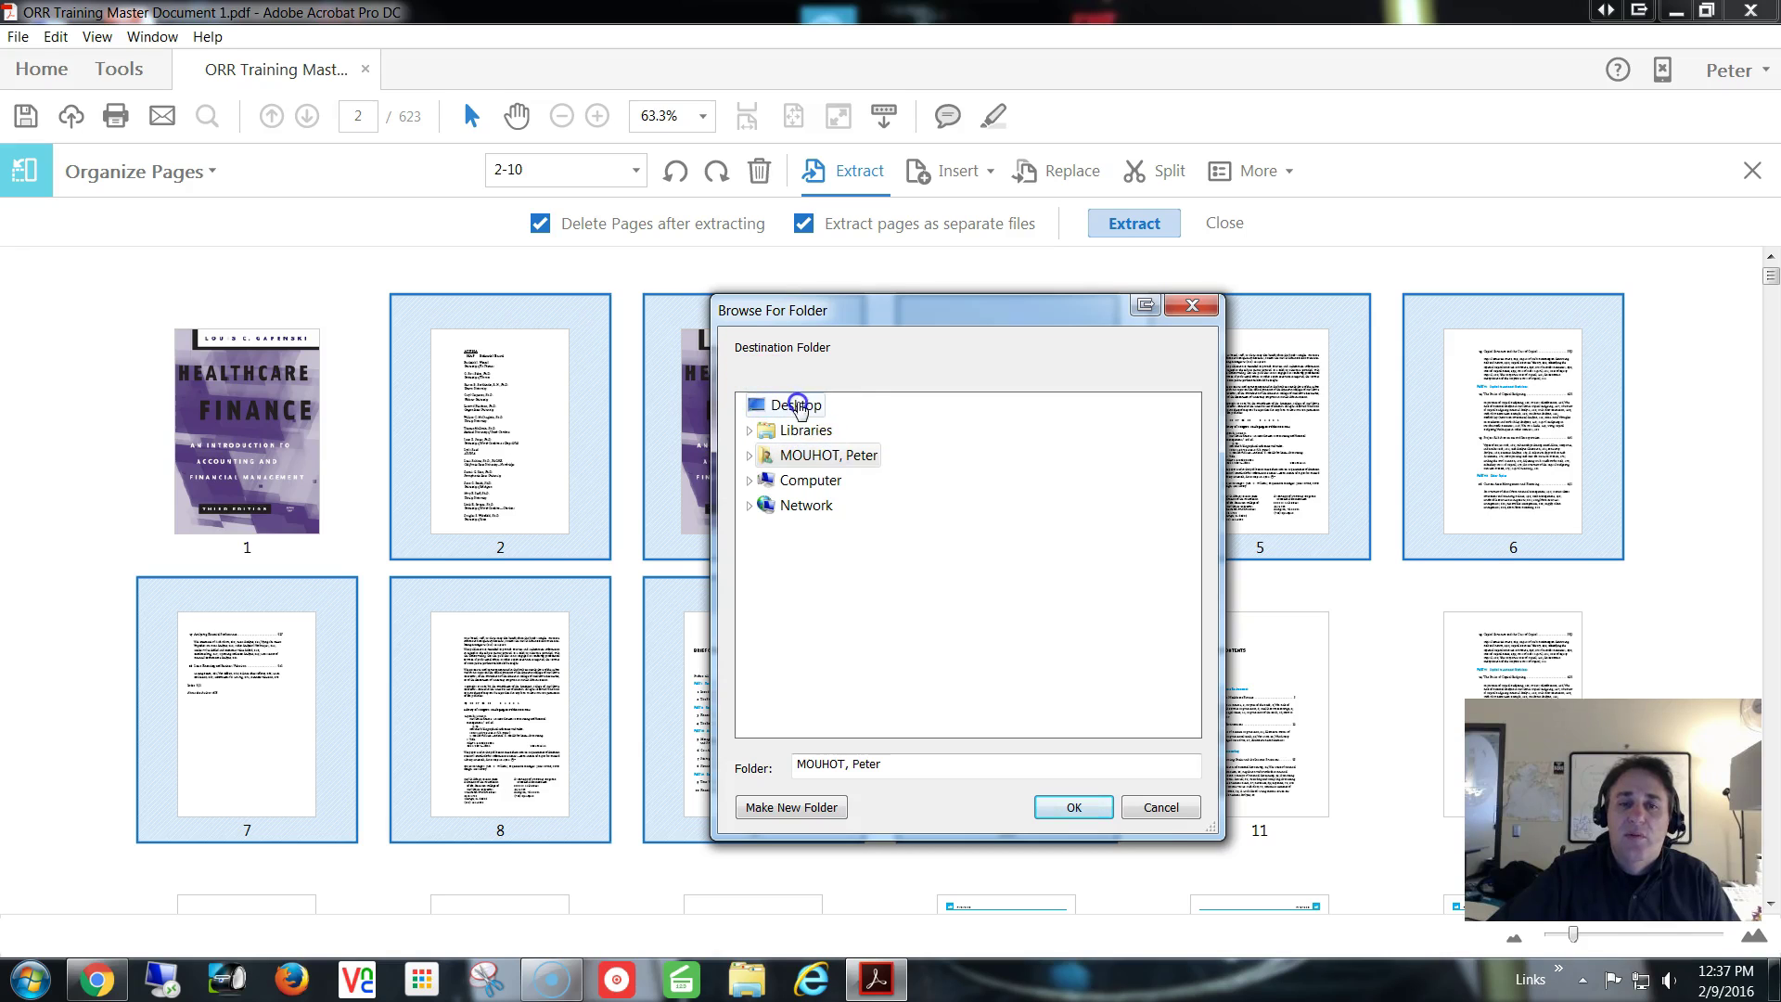
left_click(795, 405)
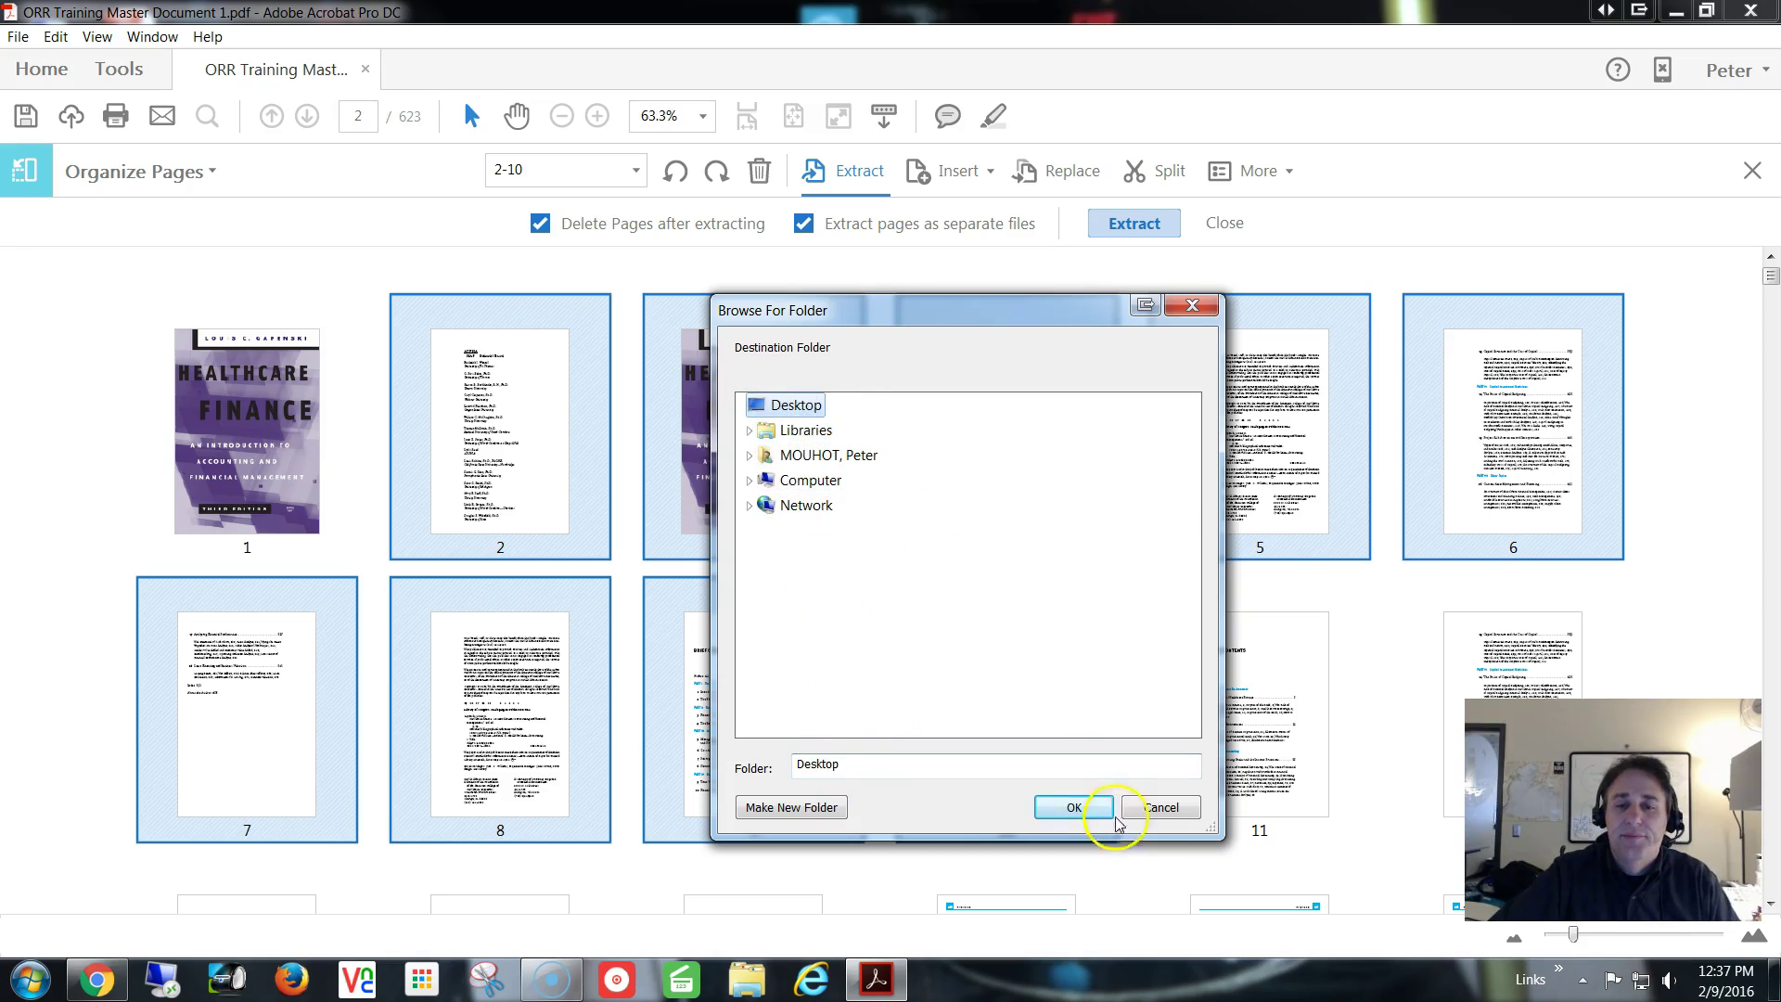
left_click(1072, 806)
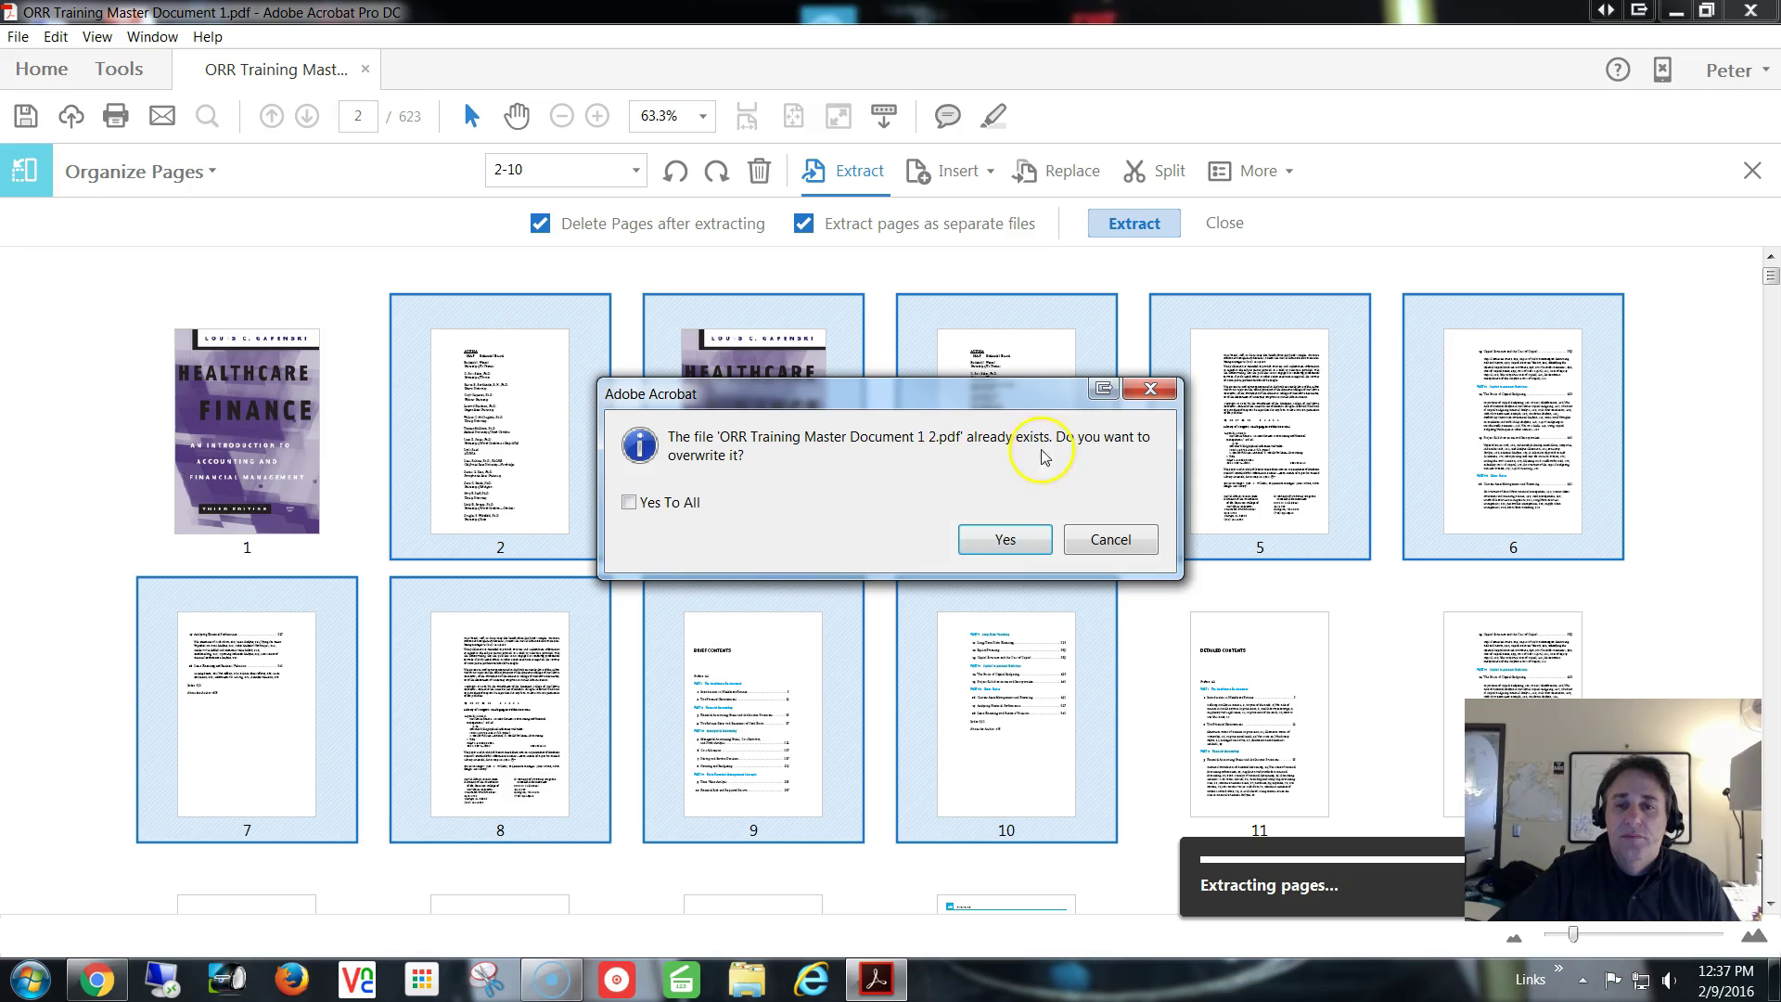
left_click(981, 541)
left_click(981, 541)
left_click(980, 541)
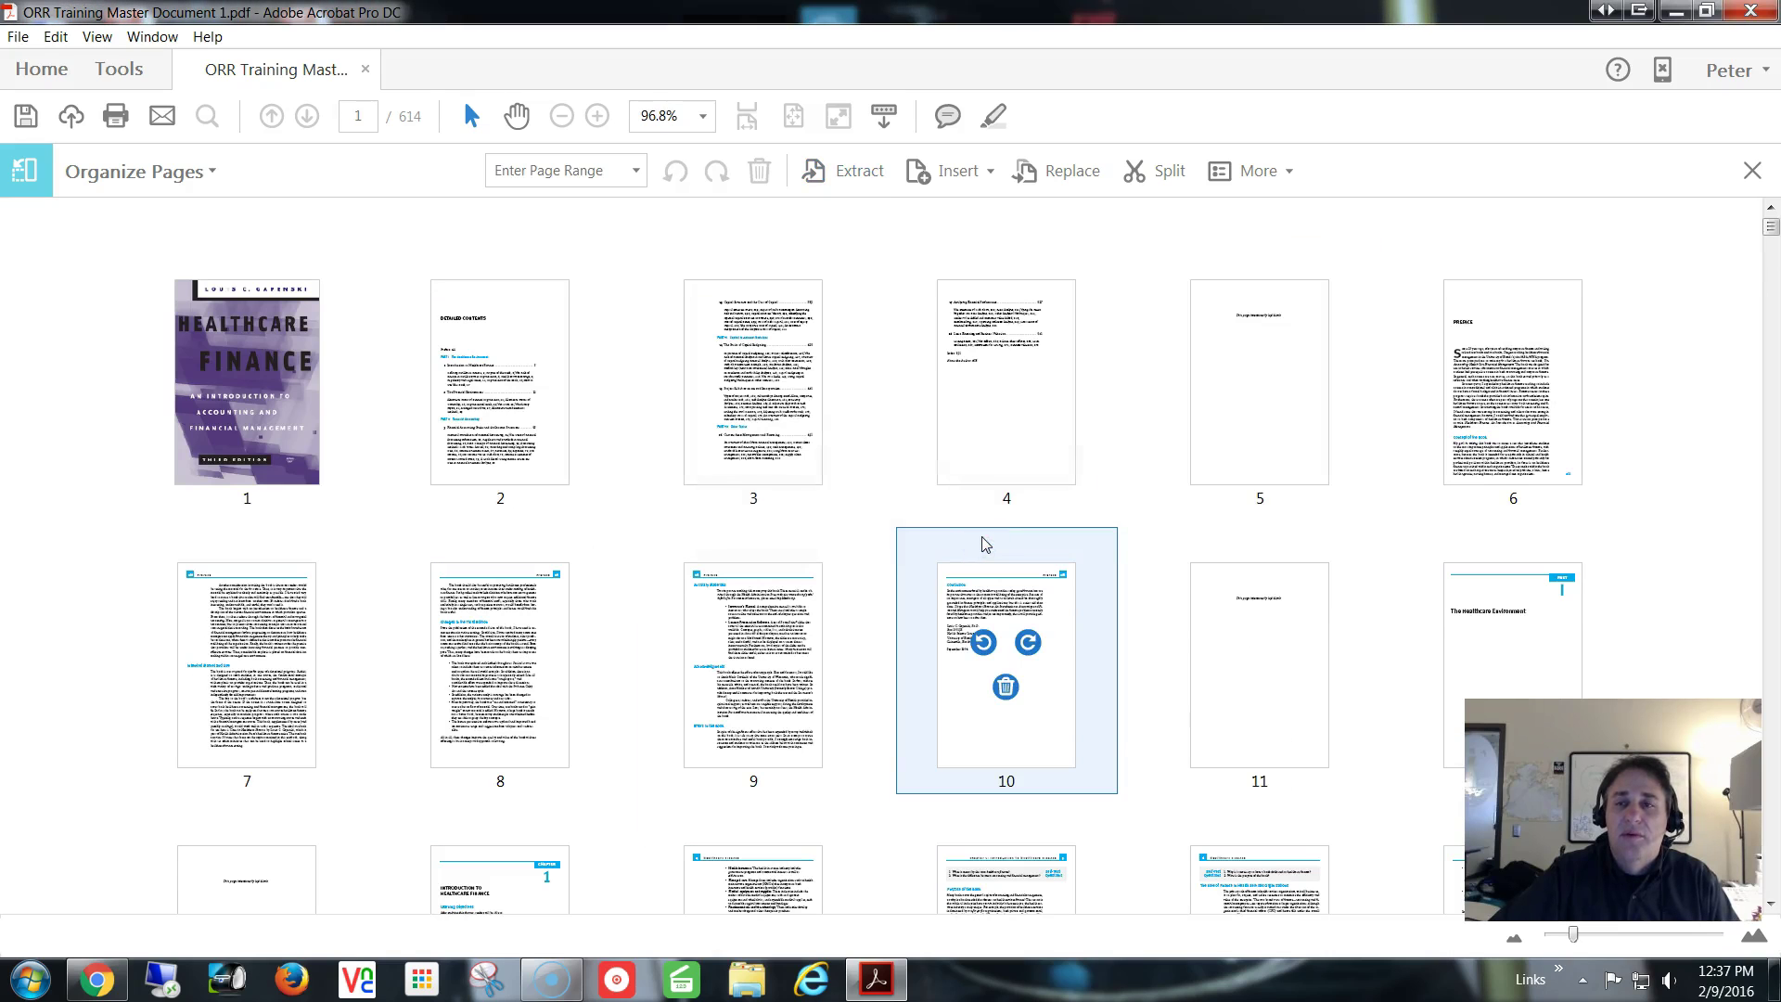
left_click(1684, 13)
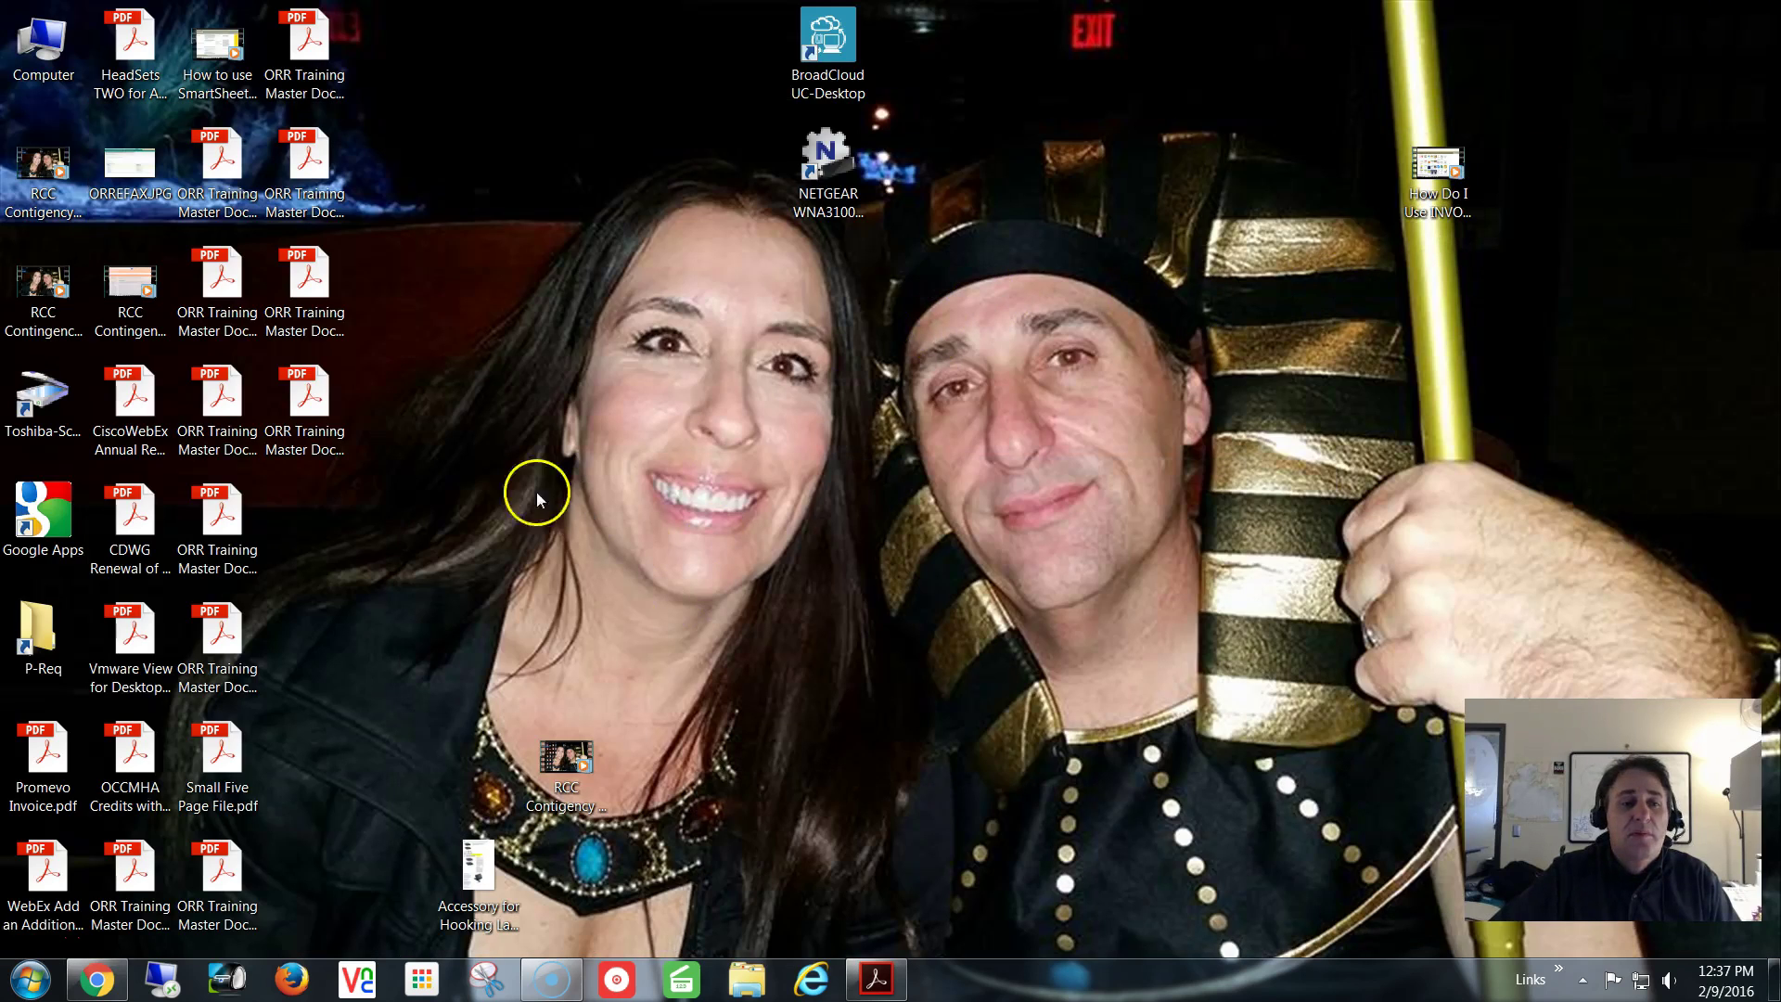
left_click(308, 424)
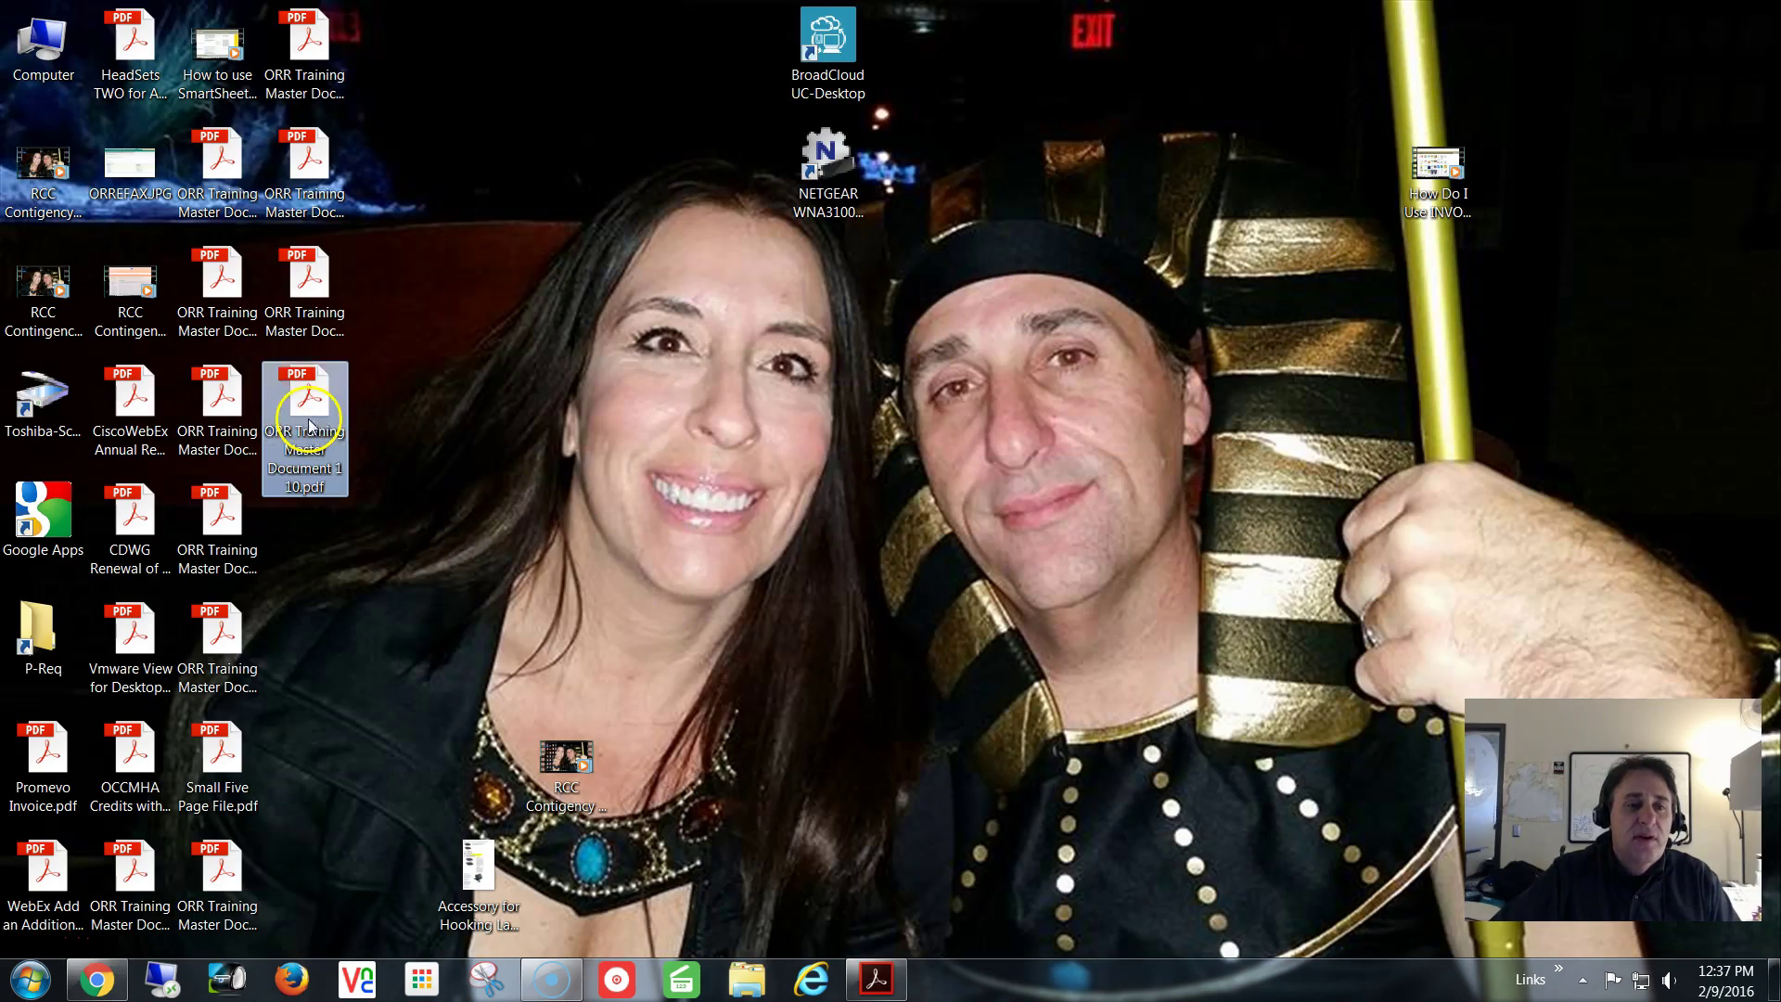
left_click(297, 293)
left_click(230, 315)
left_click(228, 387)
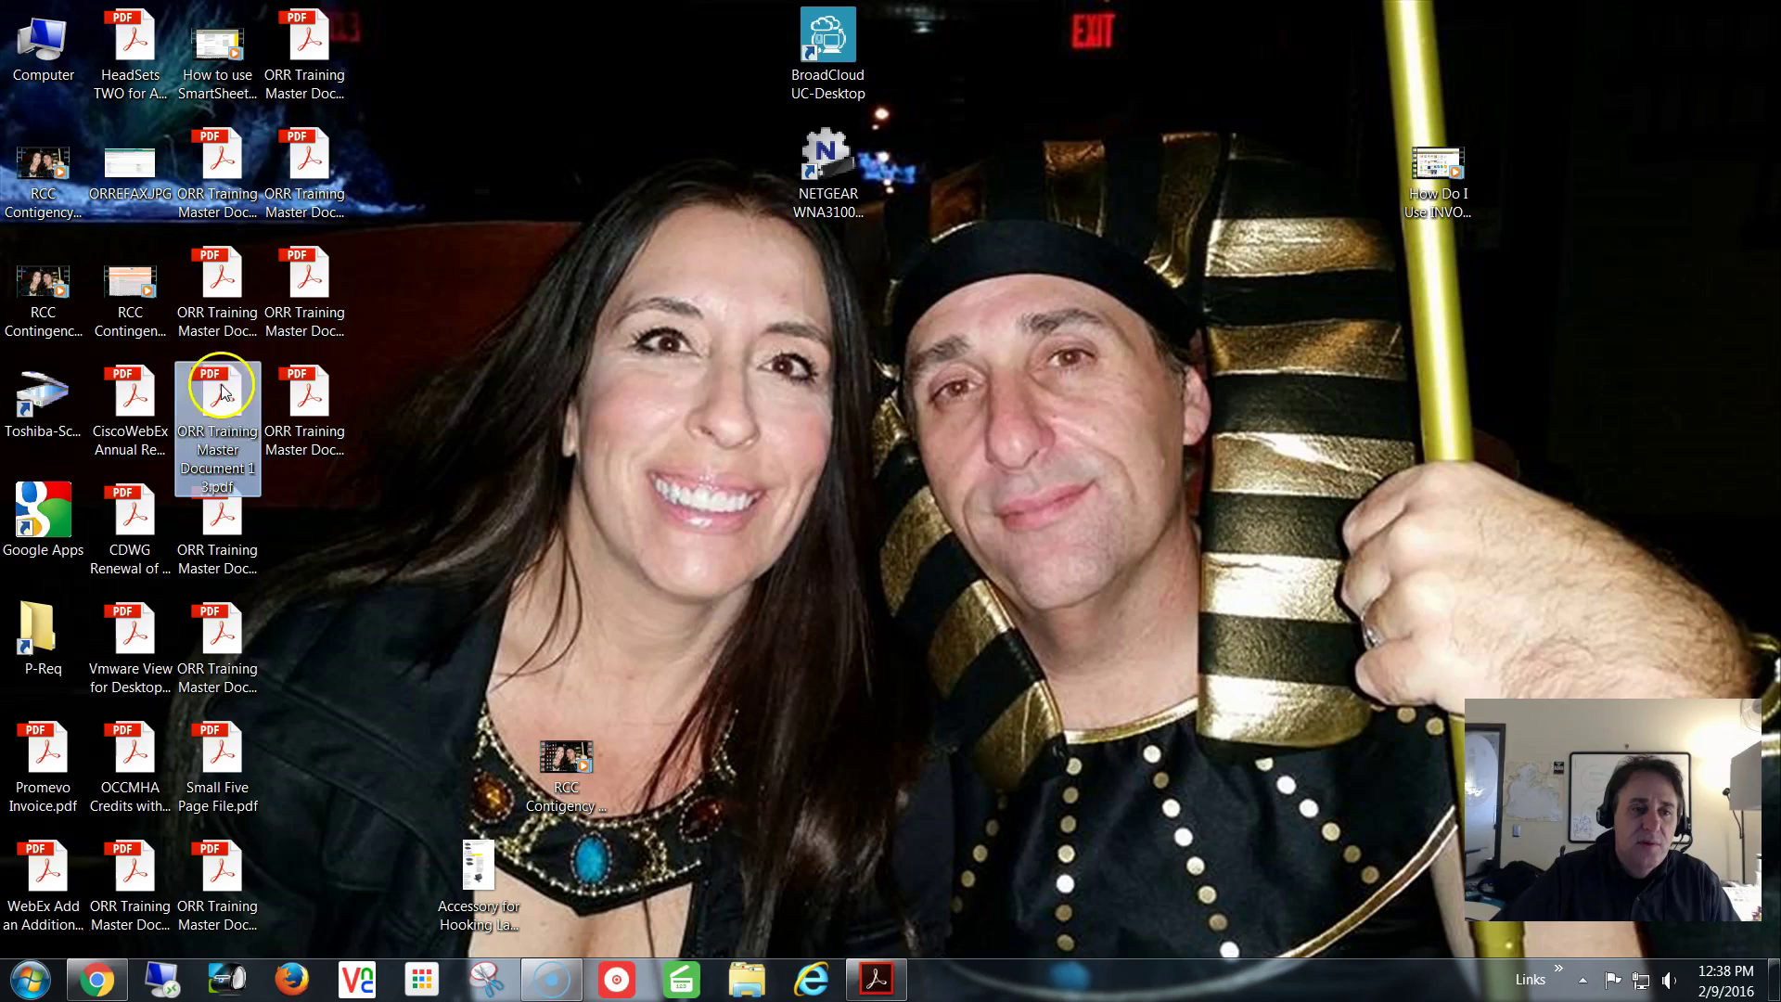
left_click(227, 519)
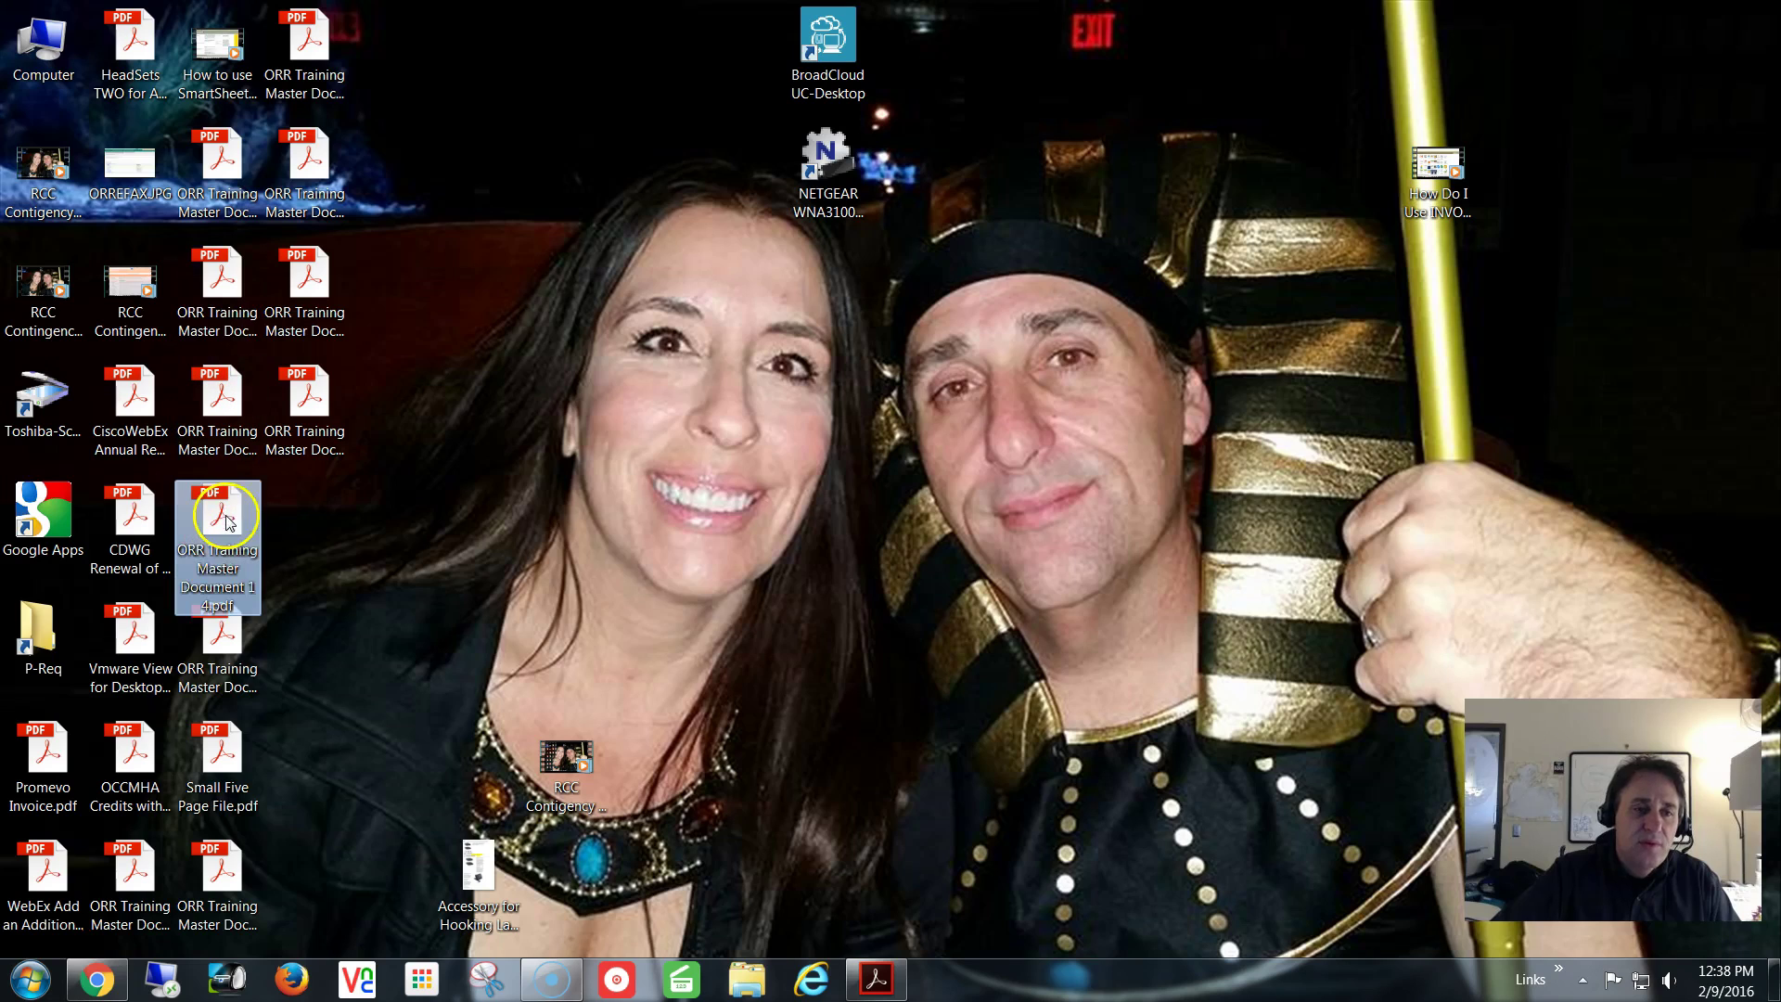
left_click(219, 640)
left_click(219, 765)
left_click(219, 871)
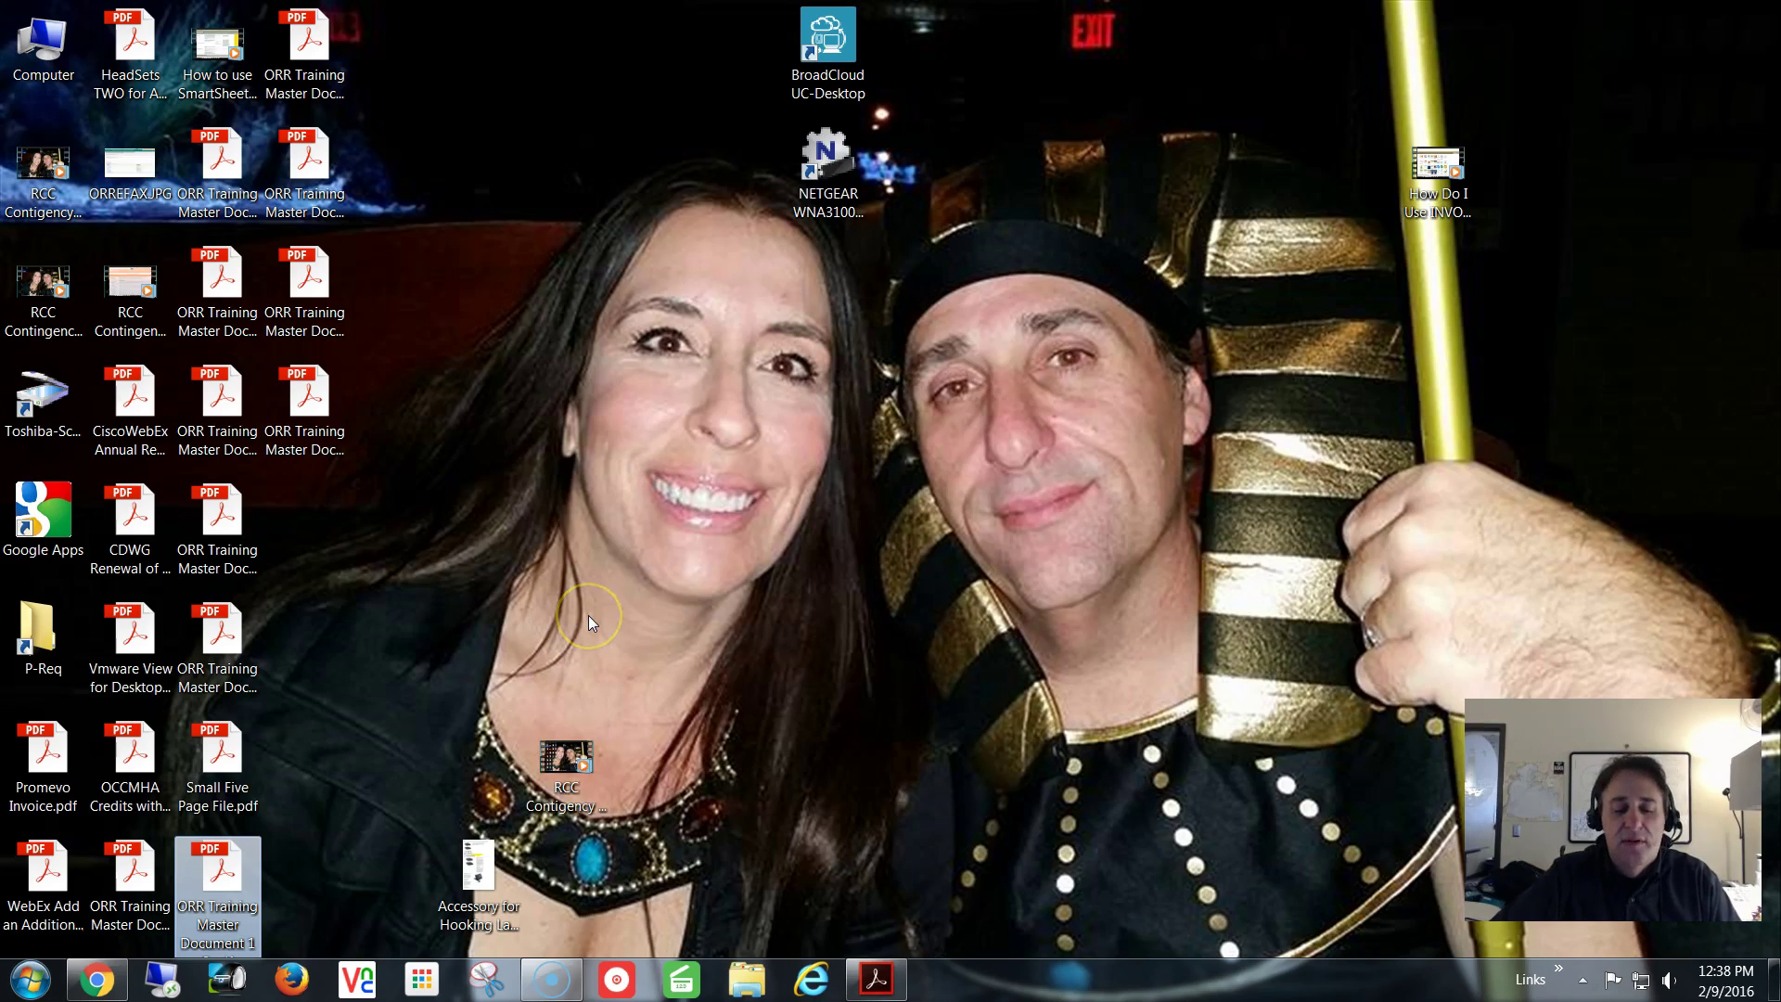